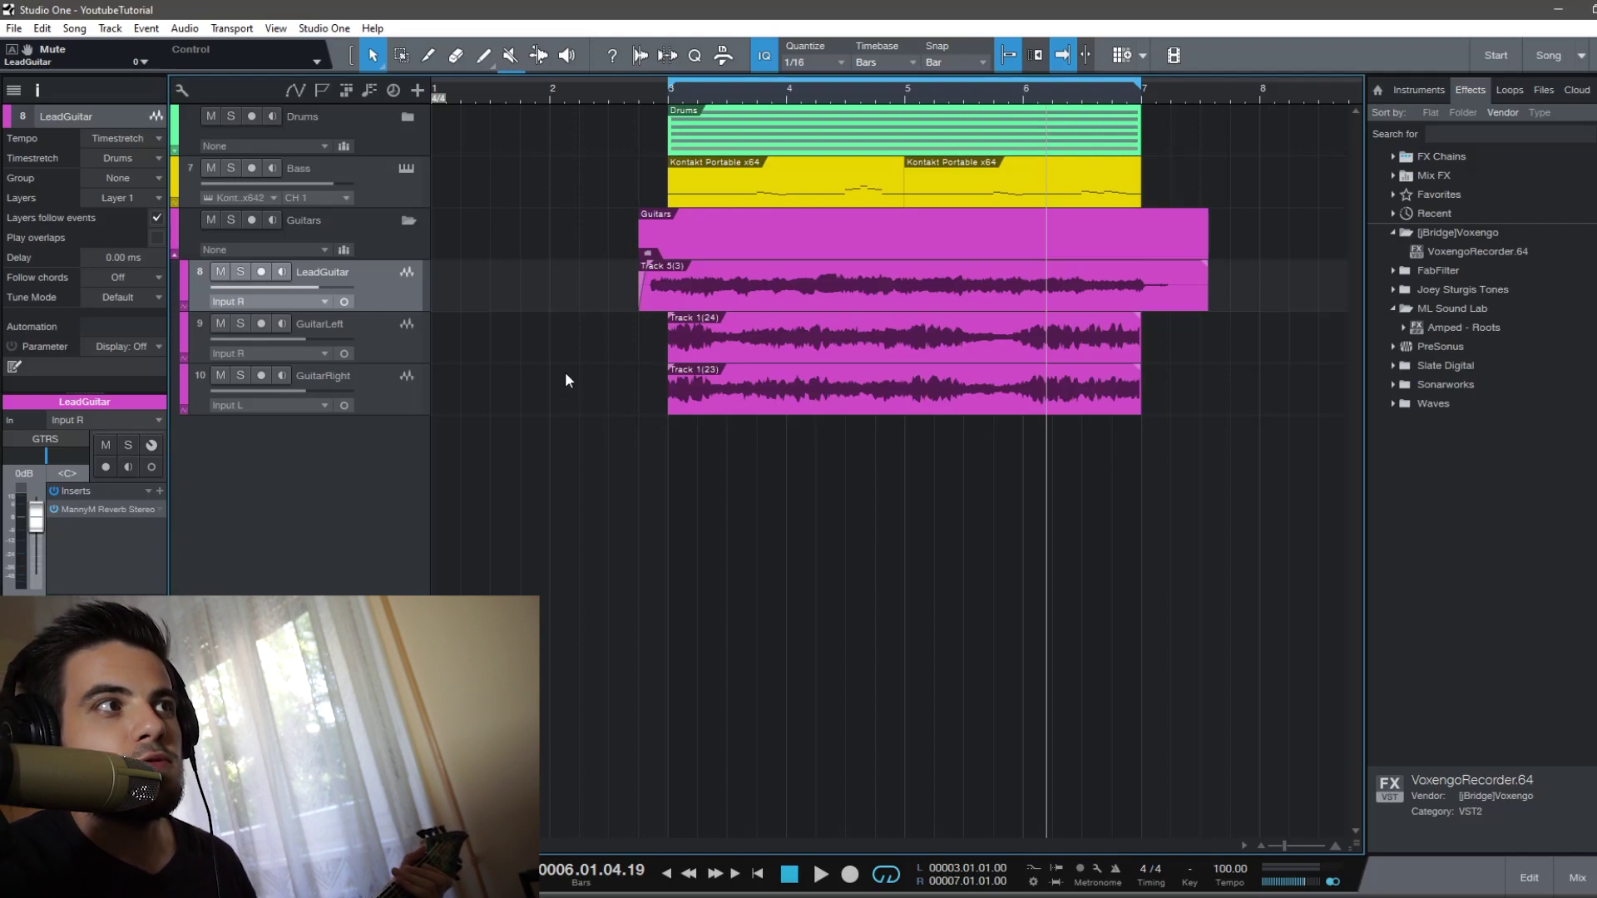
# Step: Add two mono audio tracks below the GuitarRight track, using Input L and the Main output
pyautogui.click(391, 403)
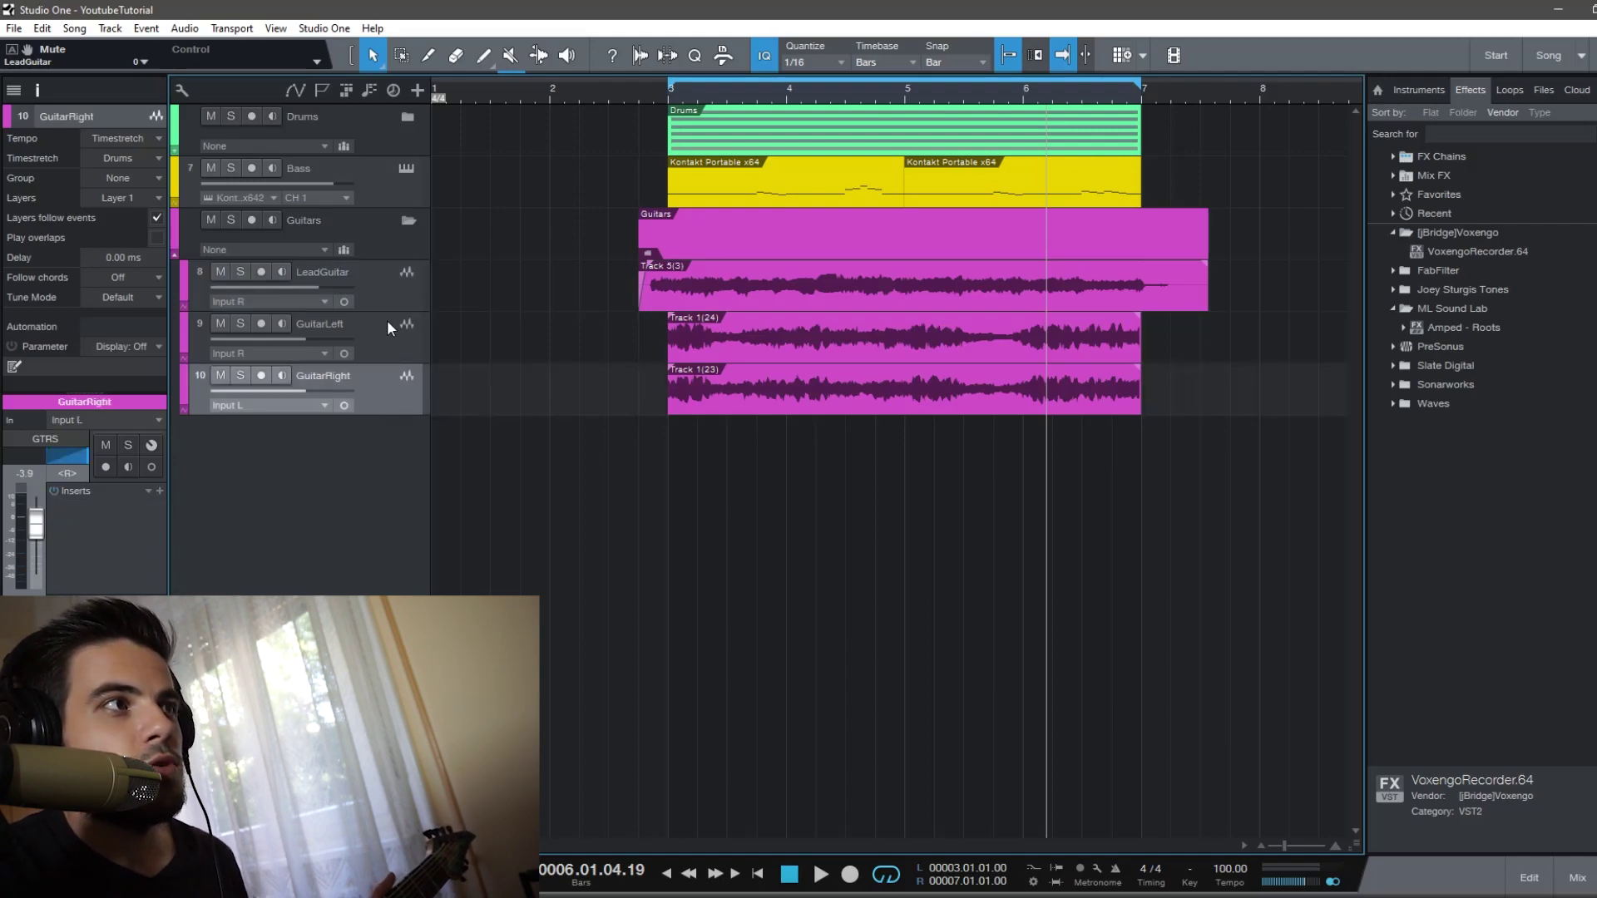
pyautogui.click(391, 291)
pyautogui.click(382, 387)
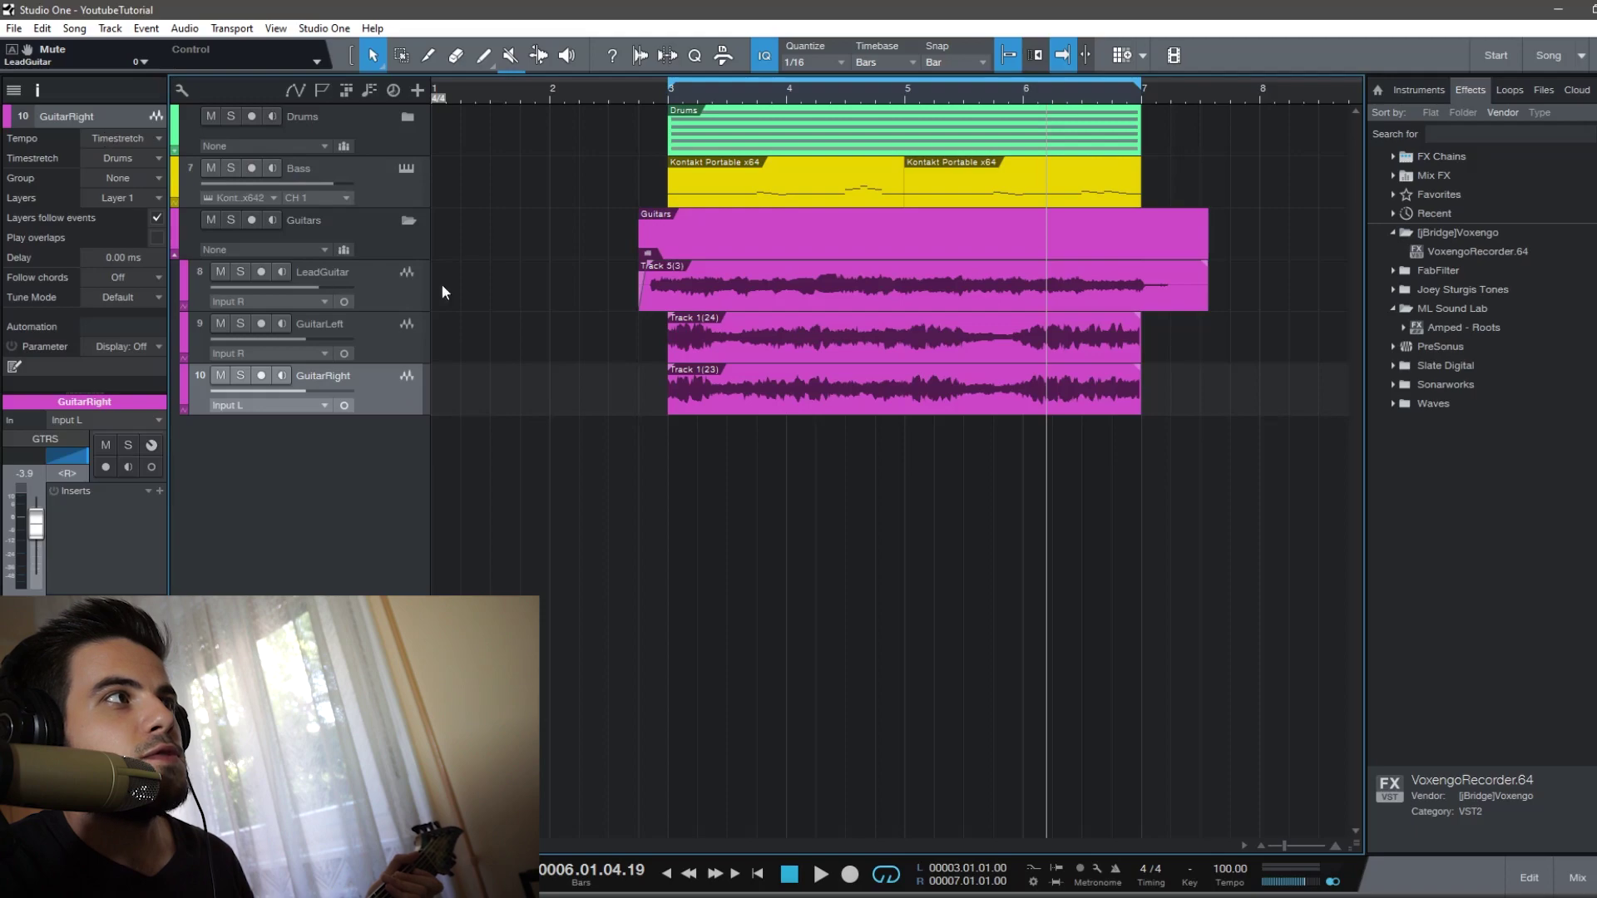
pyautogui.click(110, 29)
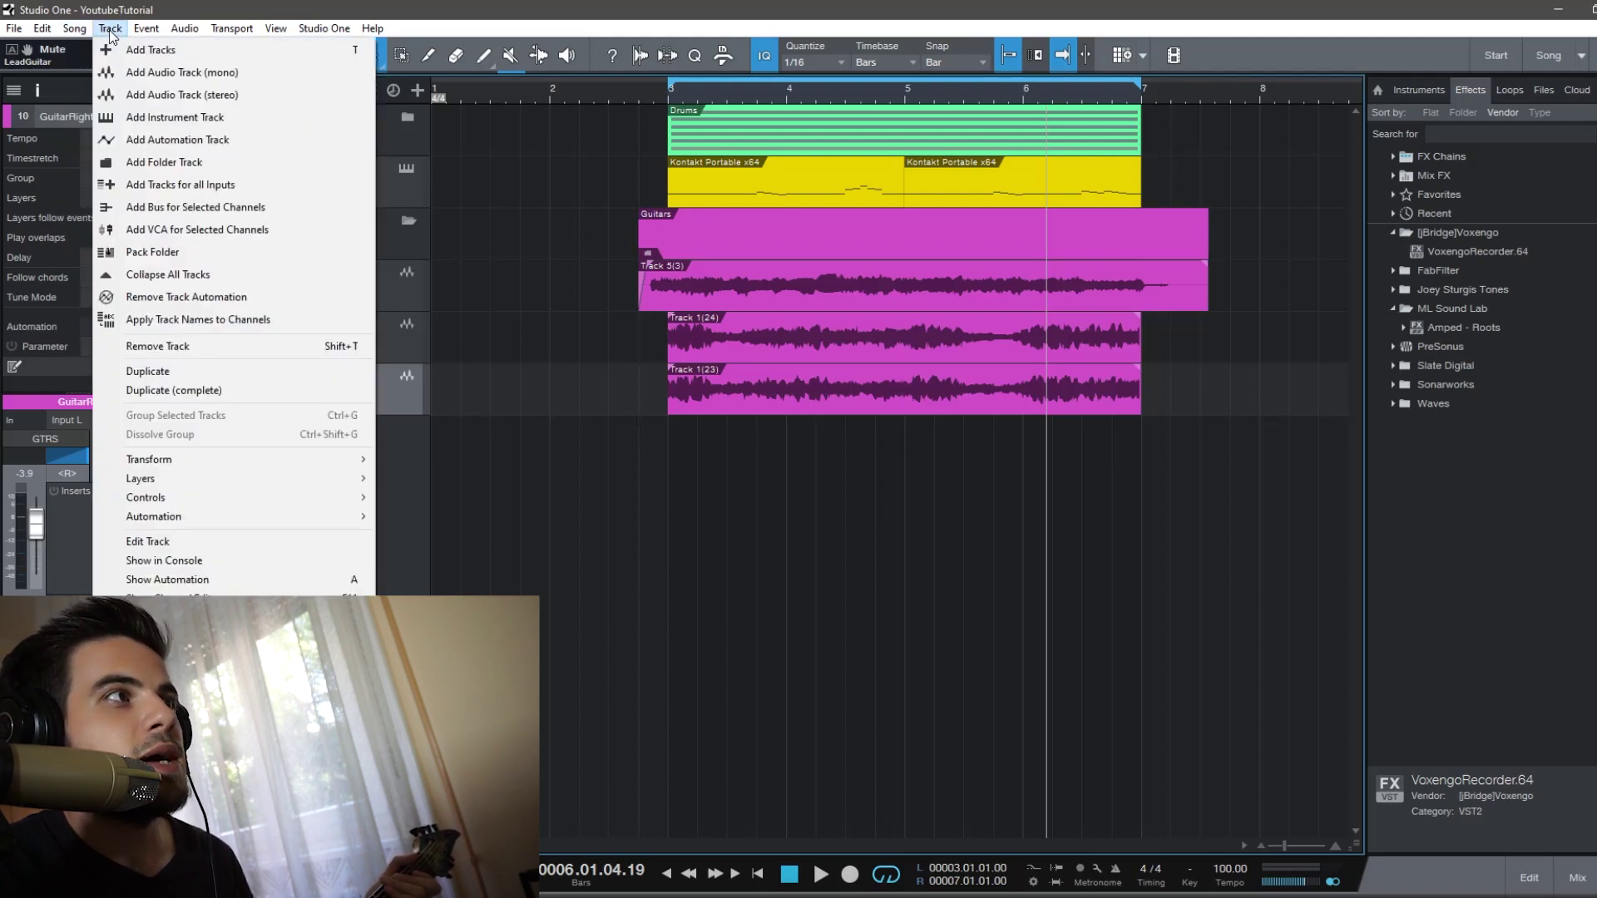
pyautogui.click(150, 50)
pyautogui.click(782, 414)
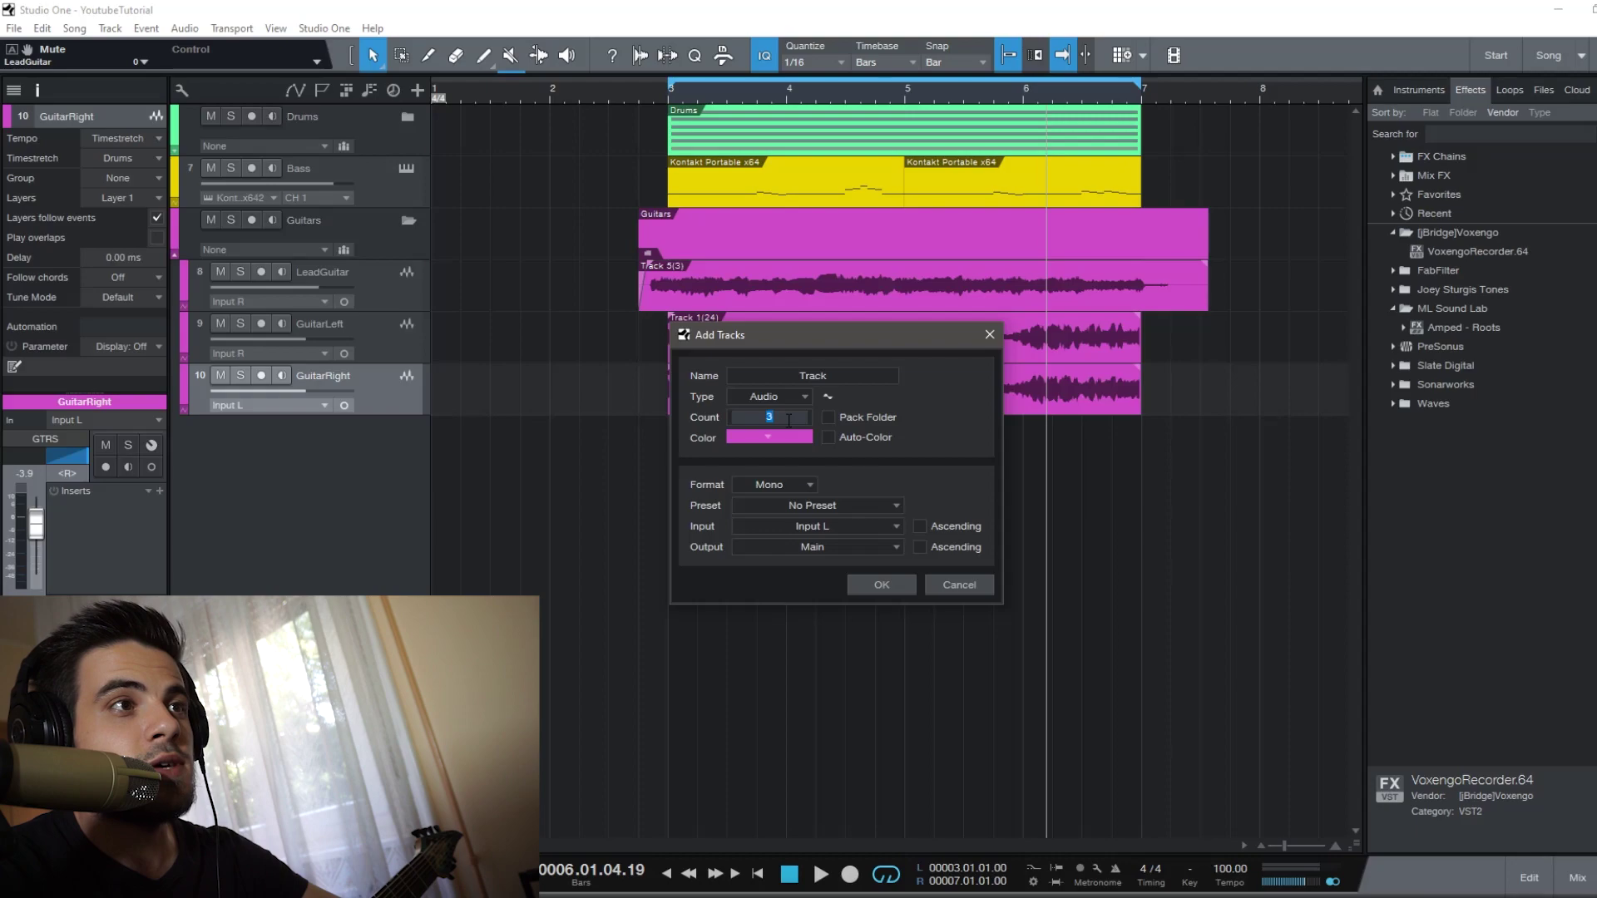
pyautogui.write('2')
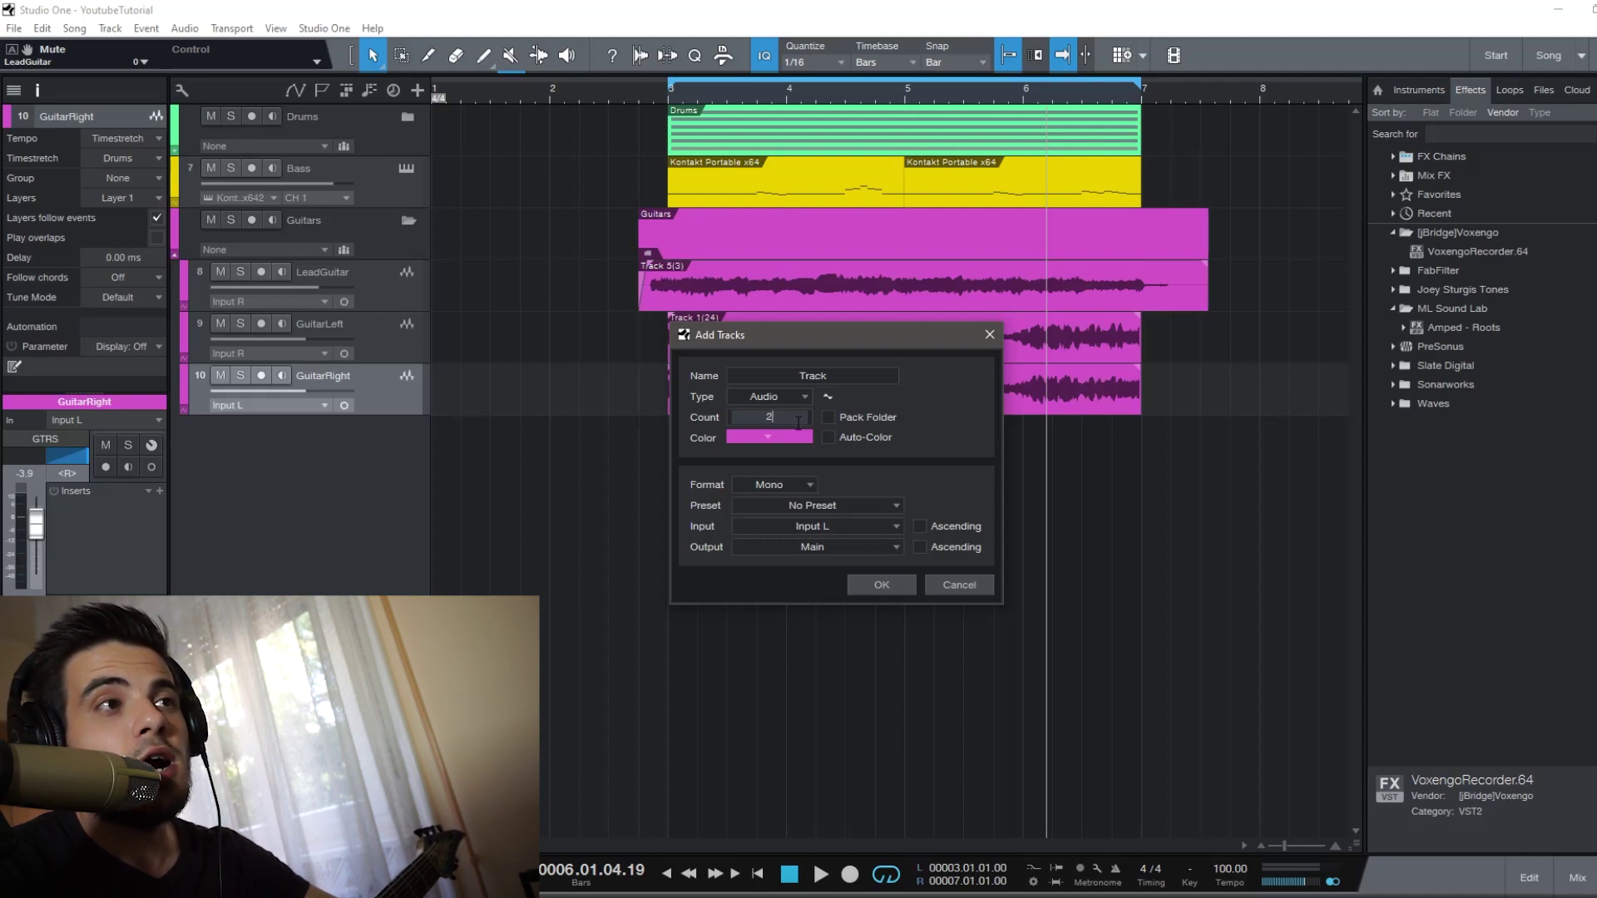
pyautogui.click(871, 583)
# Step: Assign Input L to Track 1, then switch its monitoring on to hear the guitar and off again
pyautogui.click(386, 449)
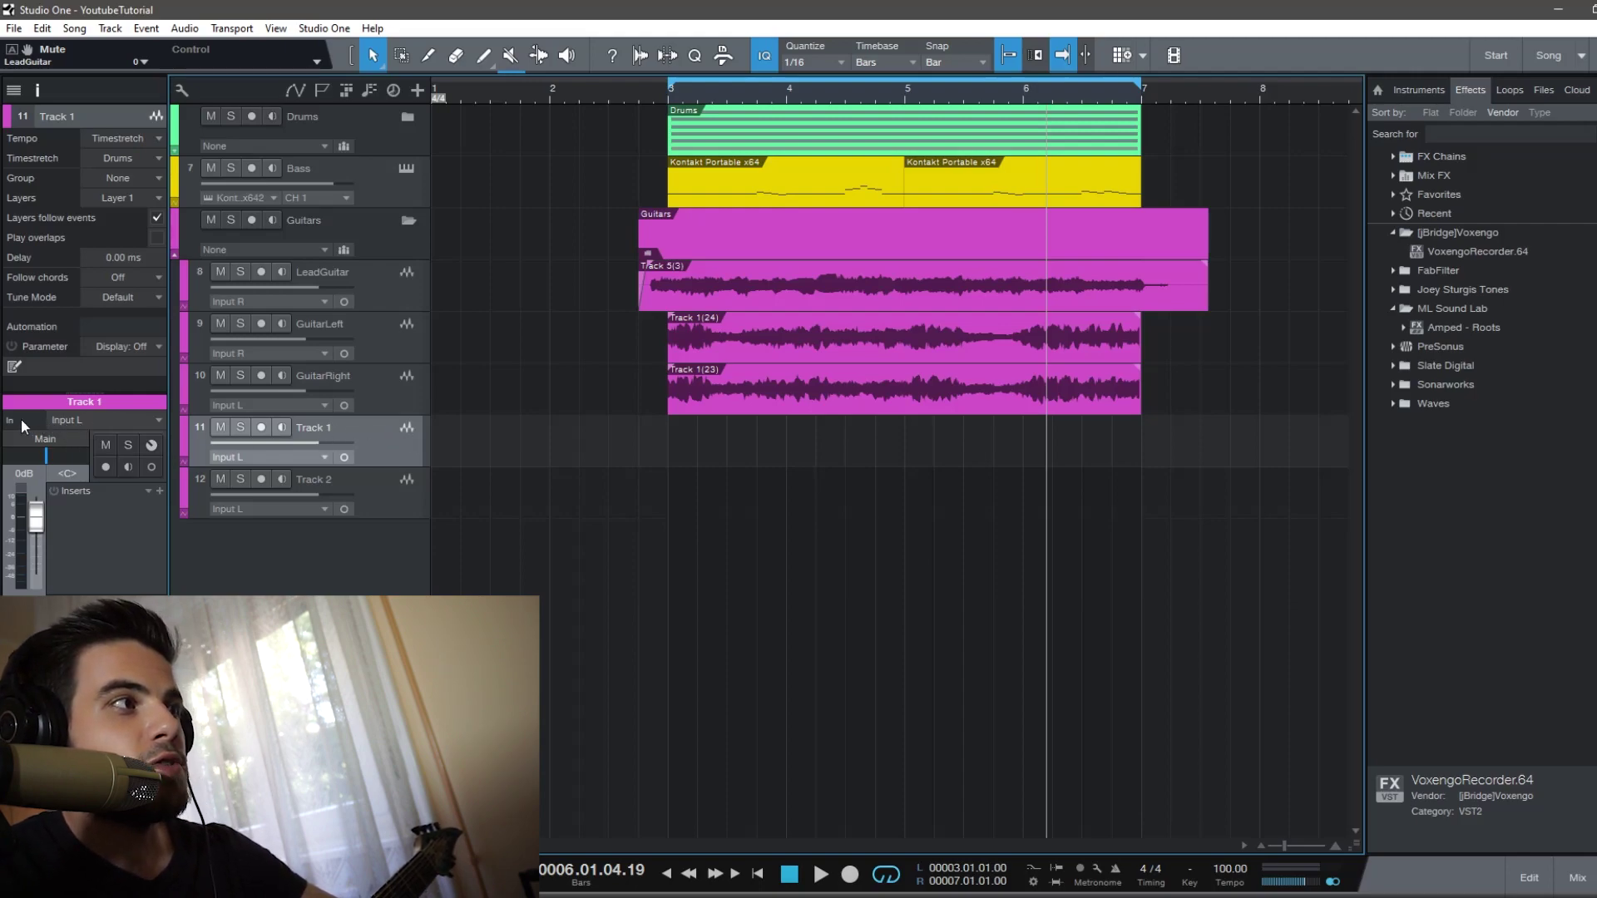
pyautogui.click(87, 419)
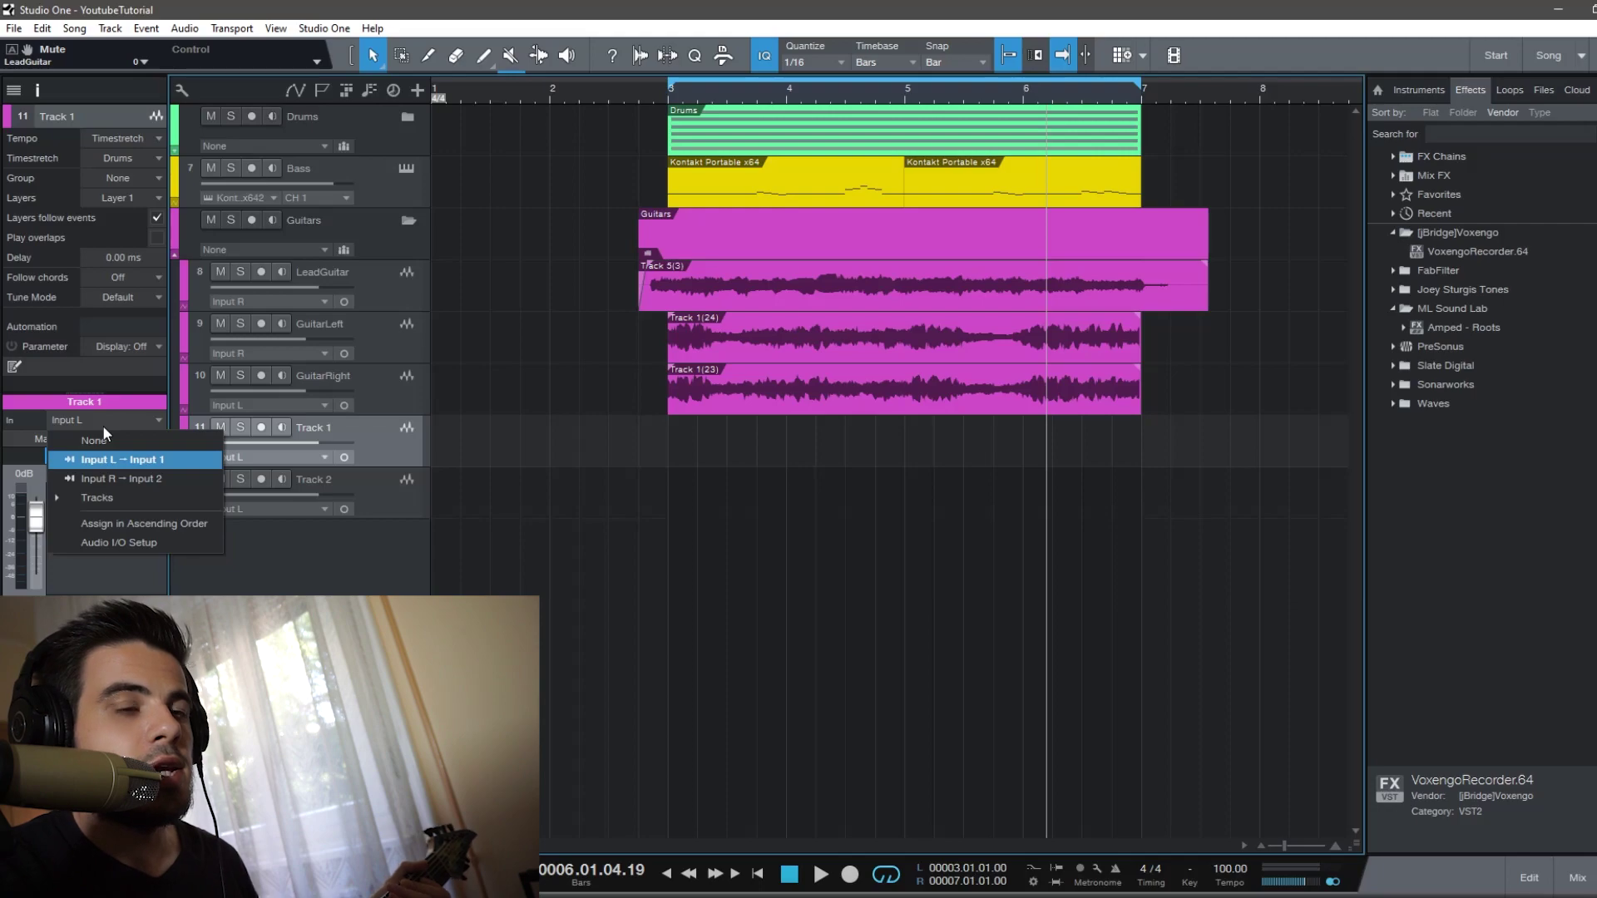
pyautogui.click(124, 460)
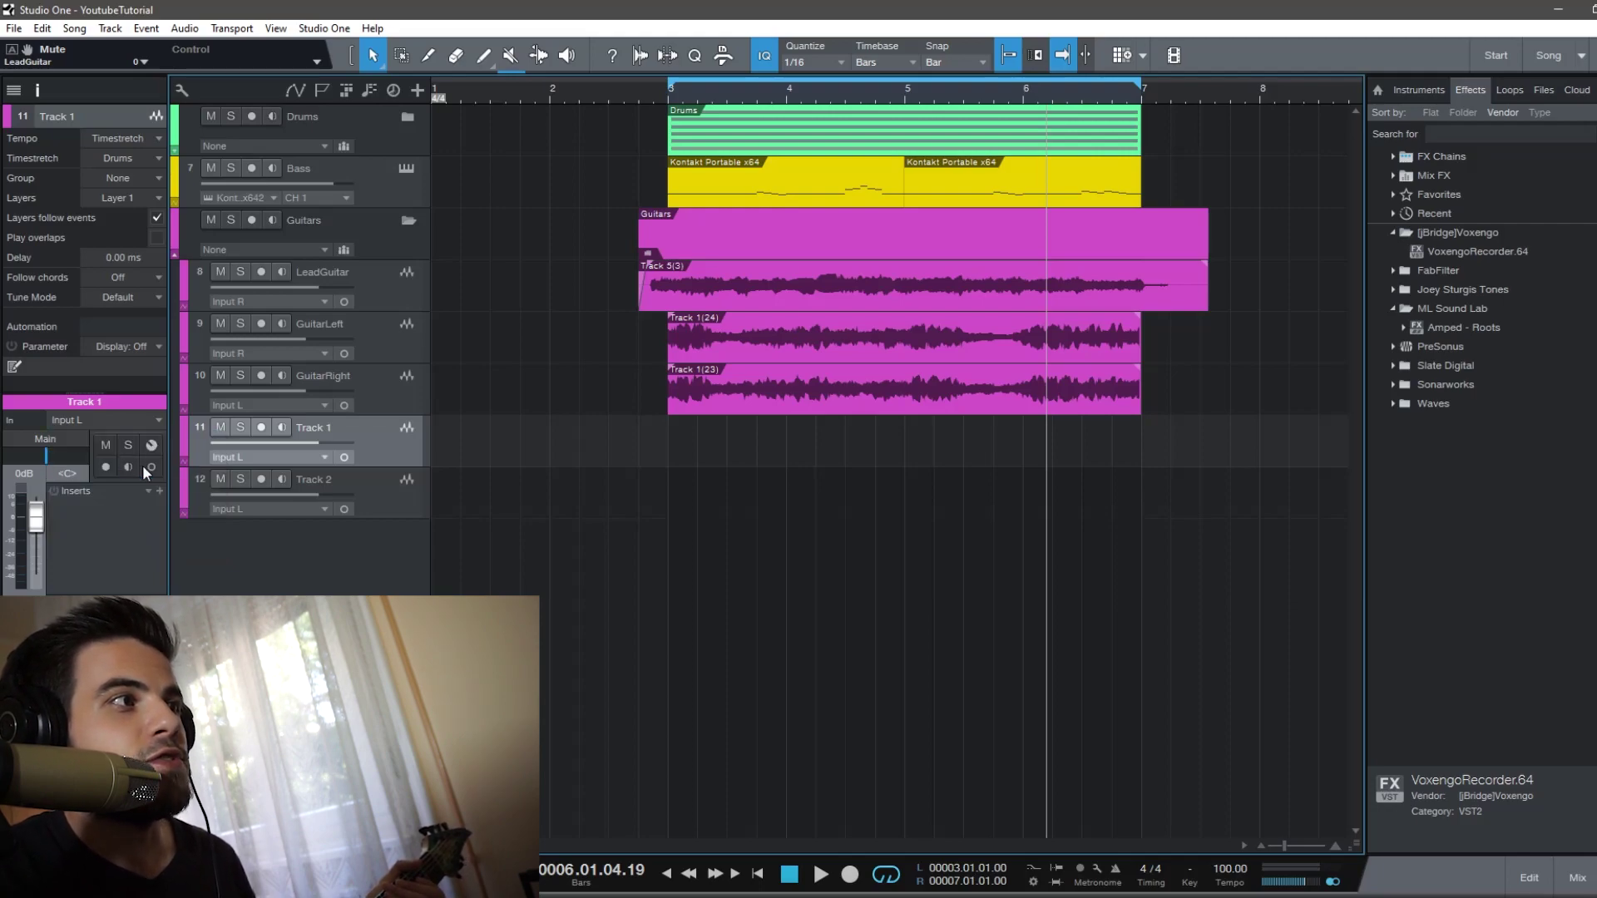
pyautogui.click(283, 428)
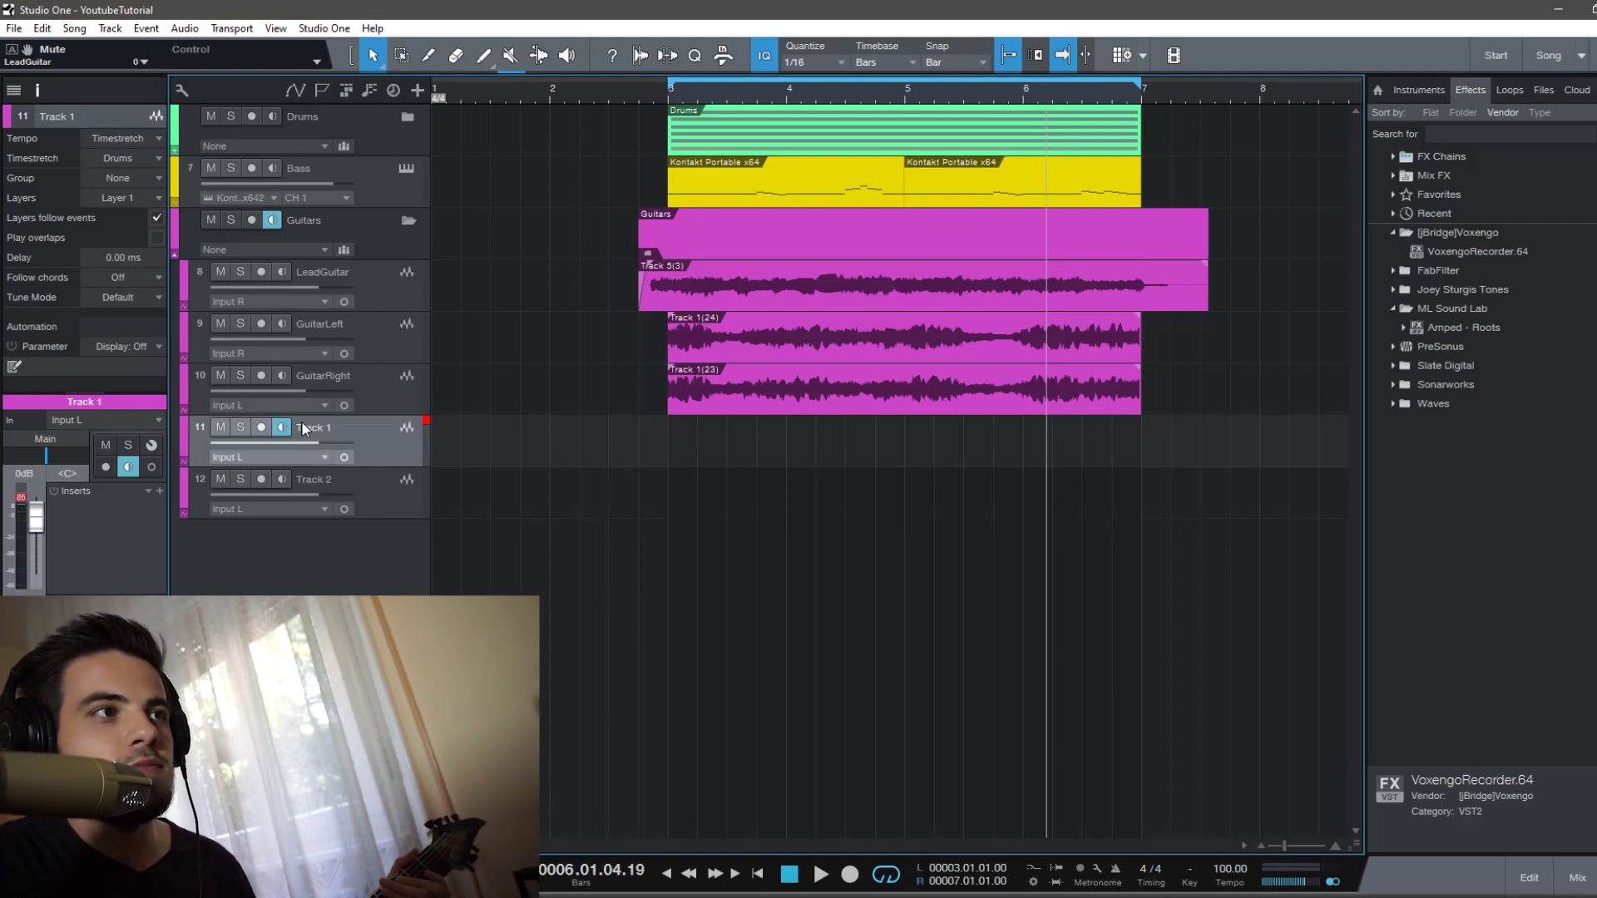
pyautogui.click(283, 427)
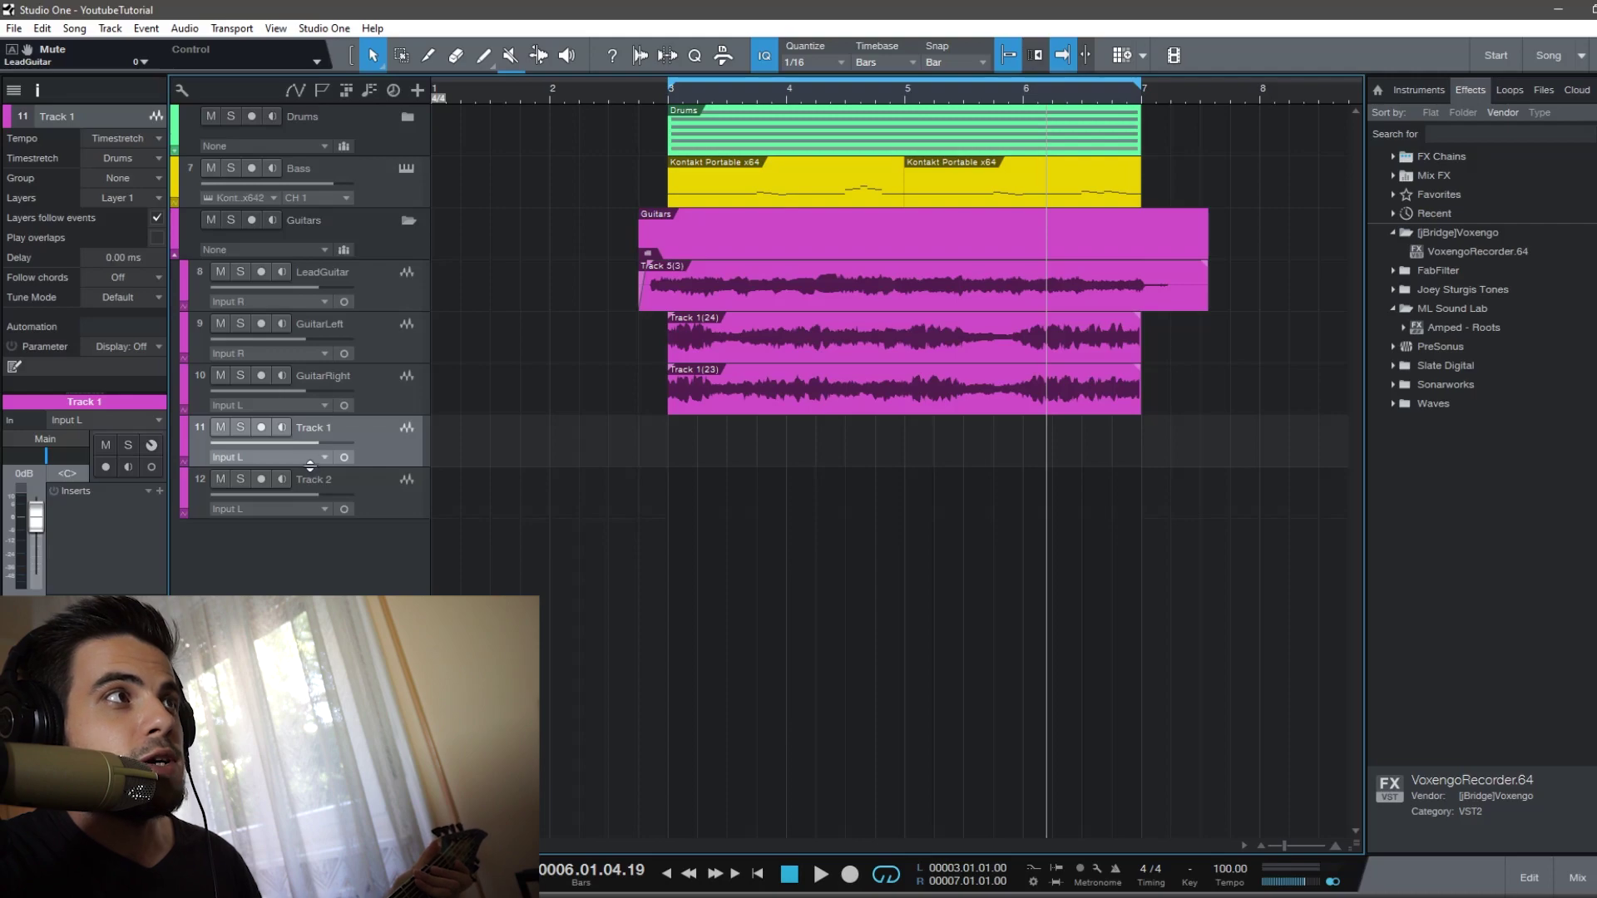
# Step: Examine the device block size choices and latency values in the audio device options, then close the options
pyautogui.click(304, 32)
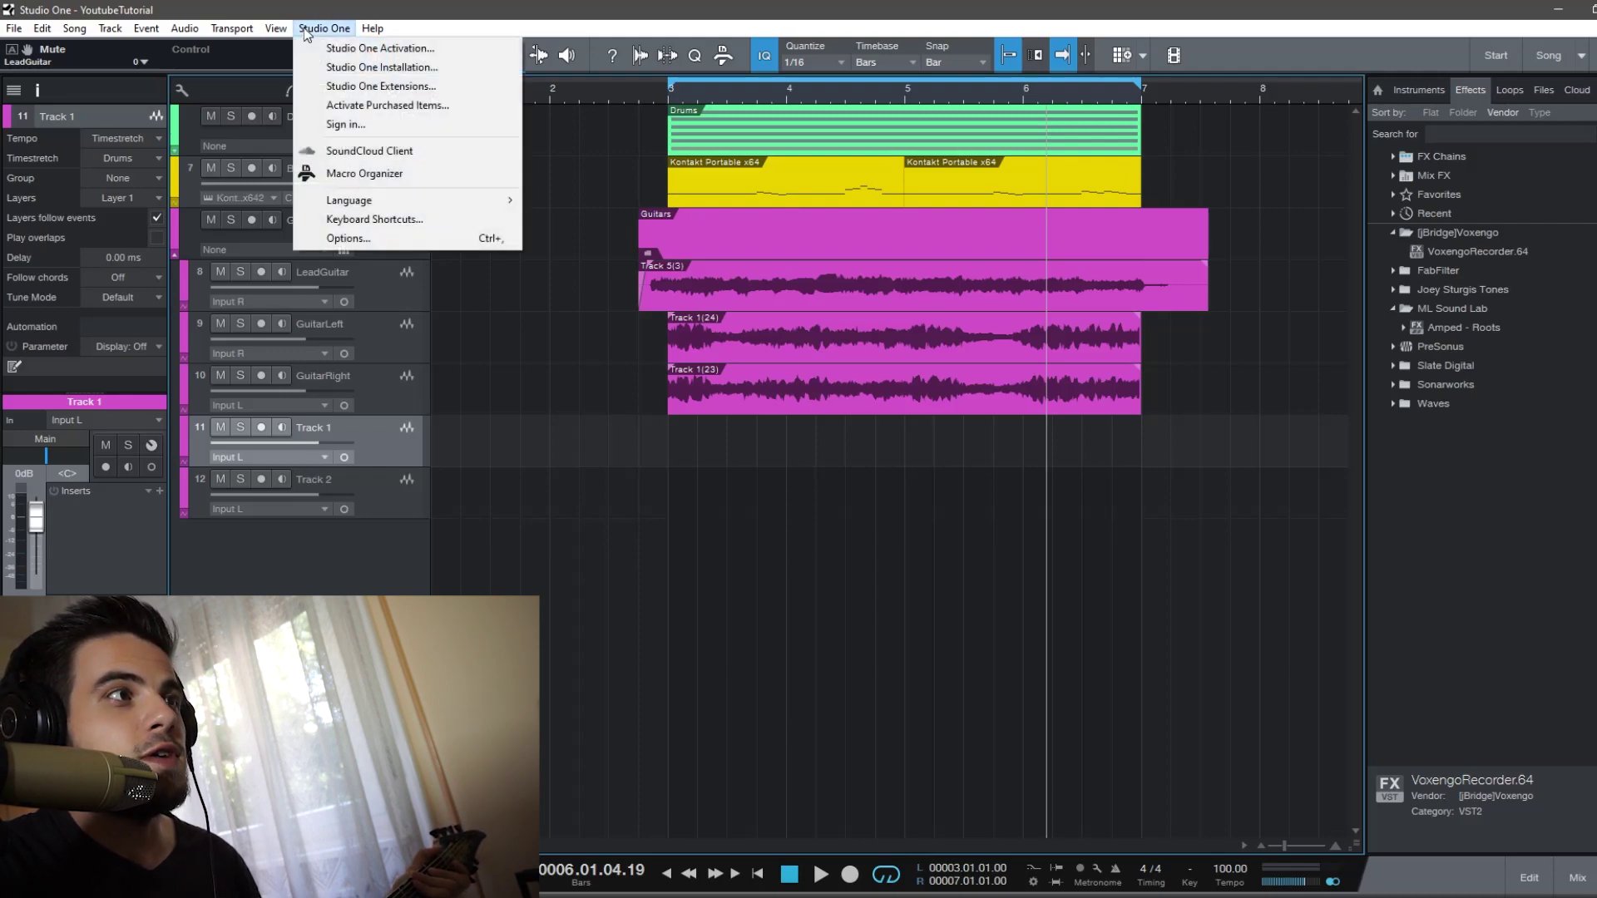
pyautogui.click(357, 233)
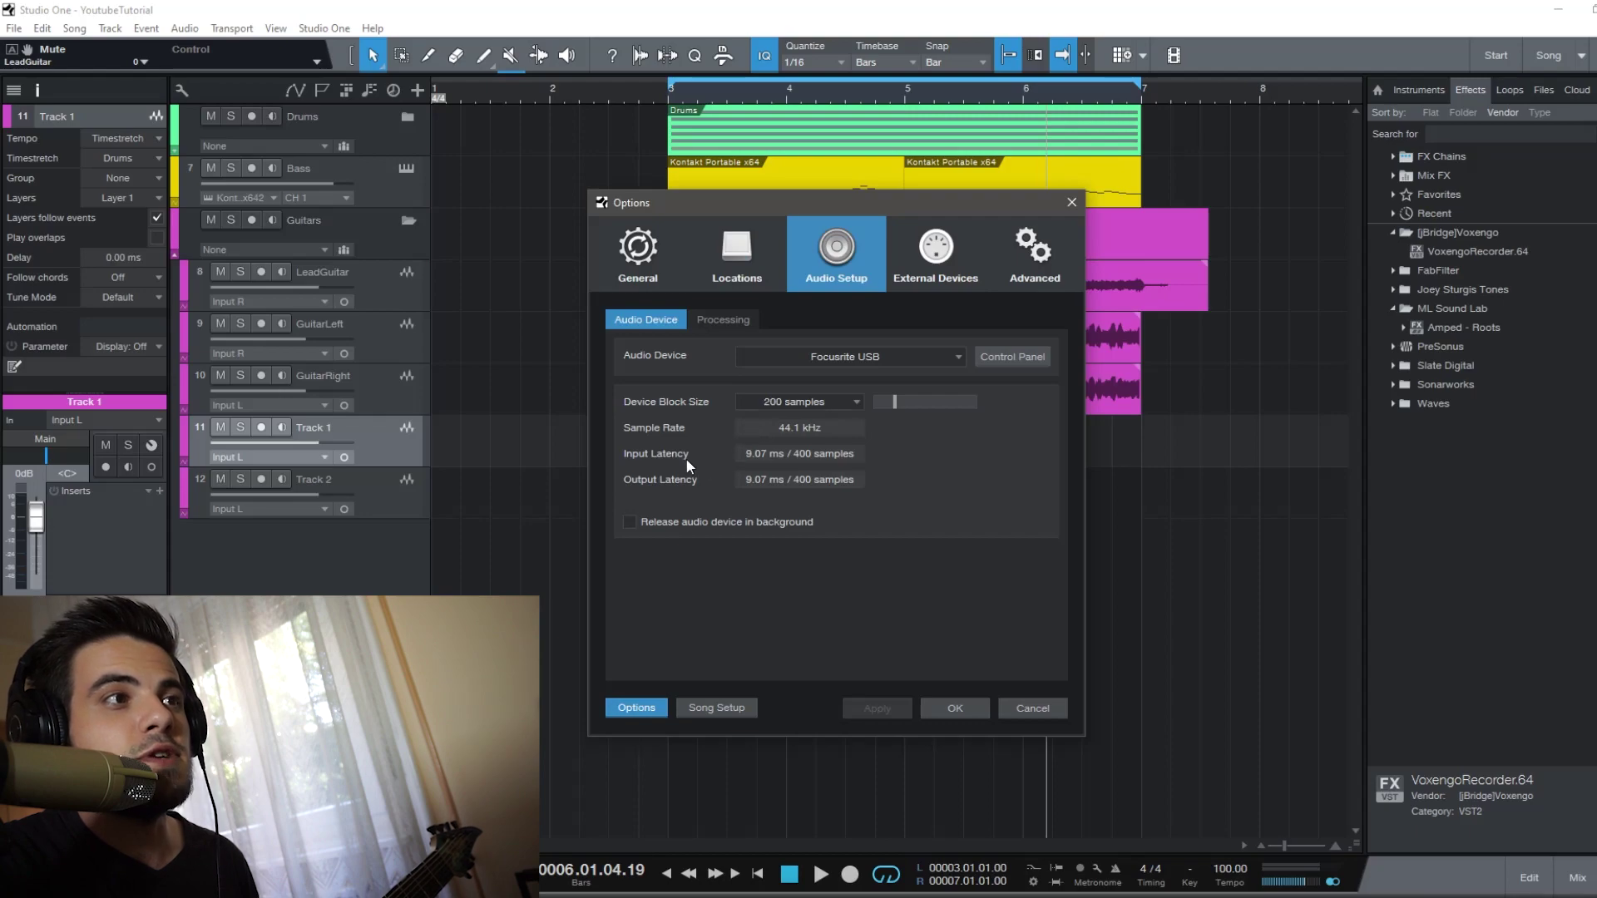
pyautogui.click(816, 403)
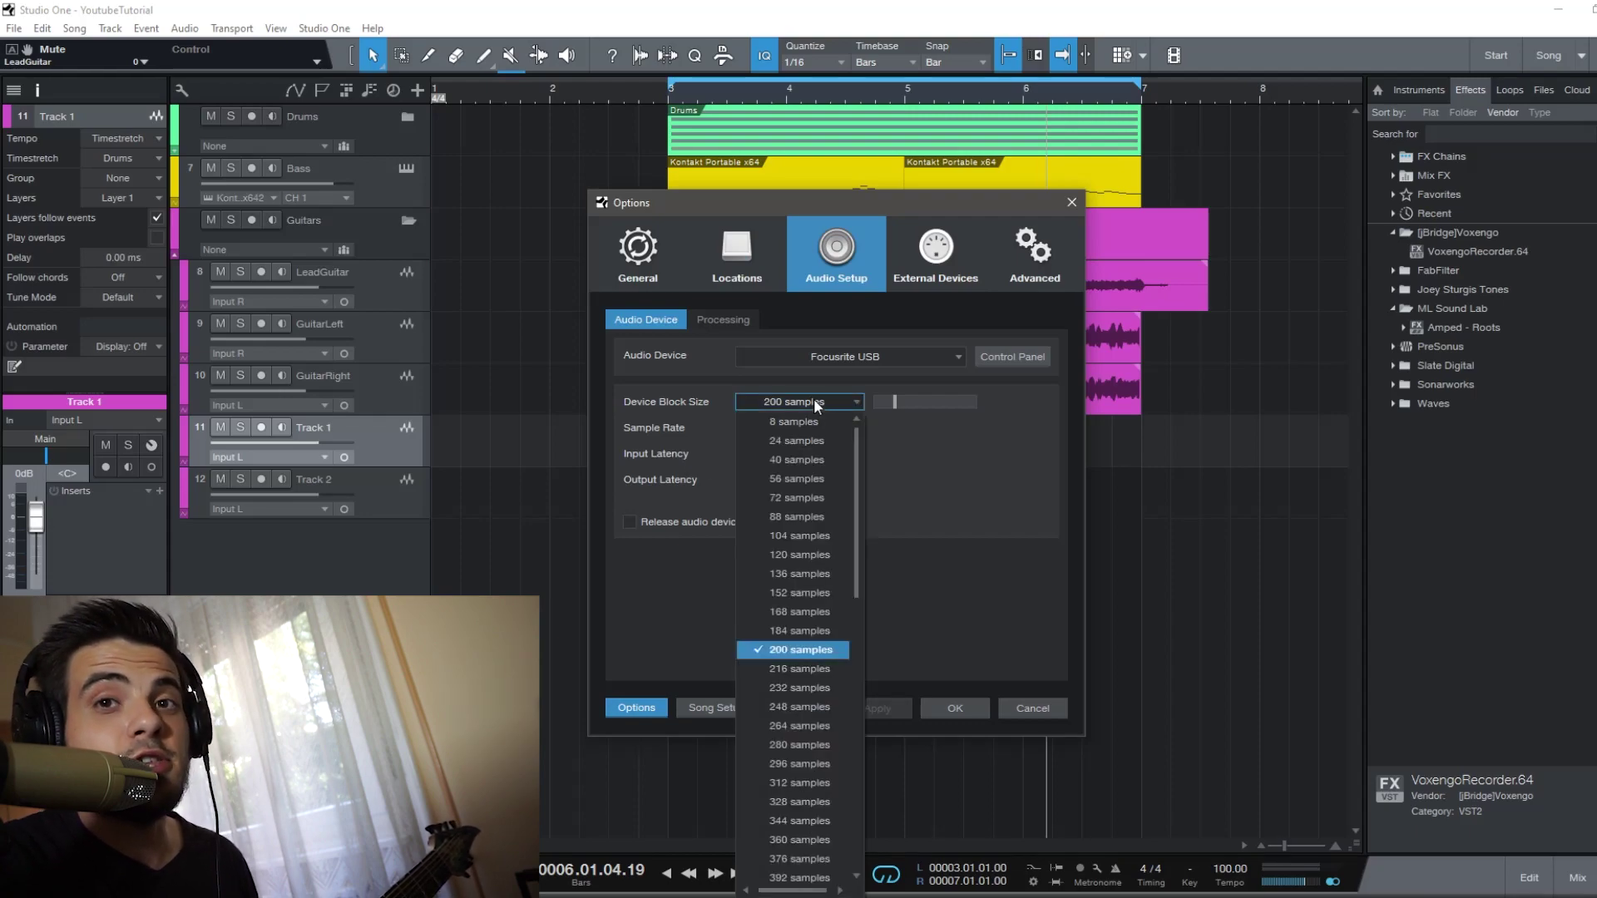
pyautogui.click(815, 402)
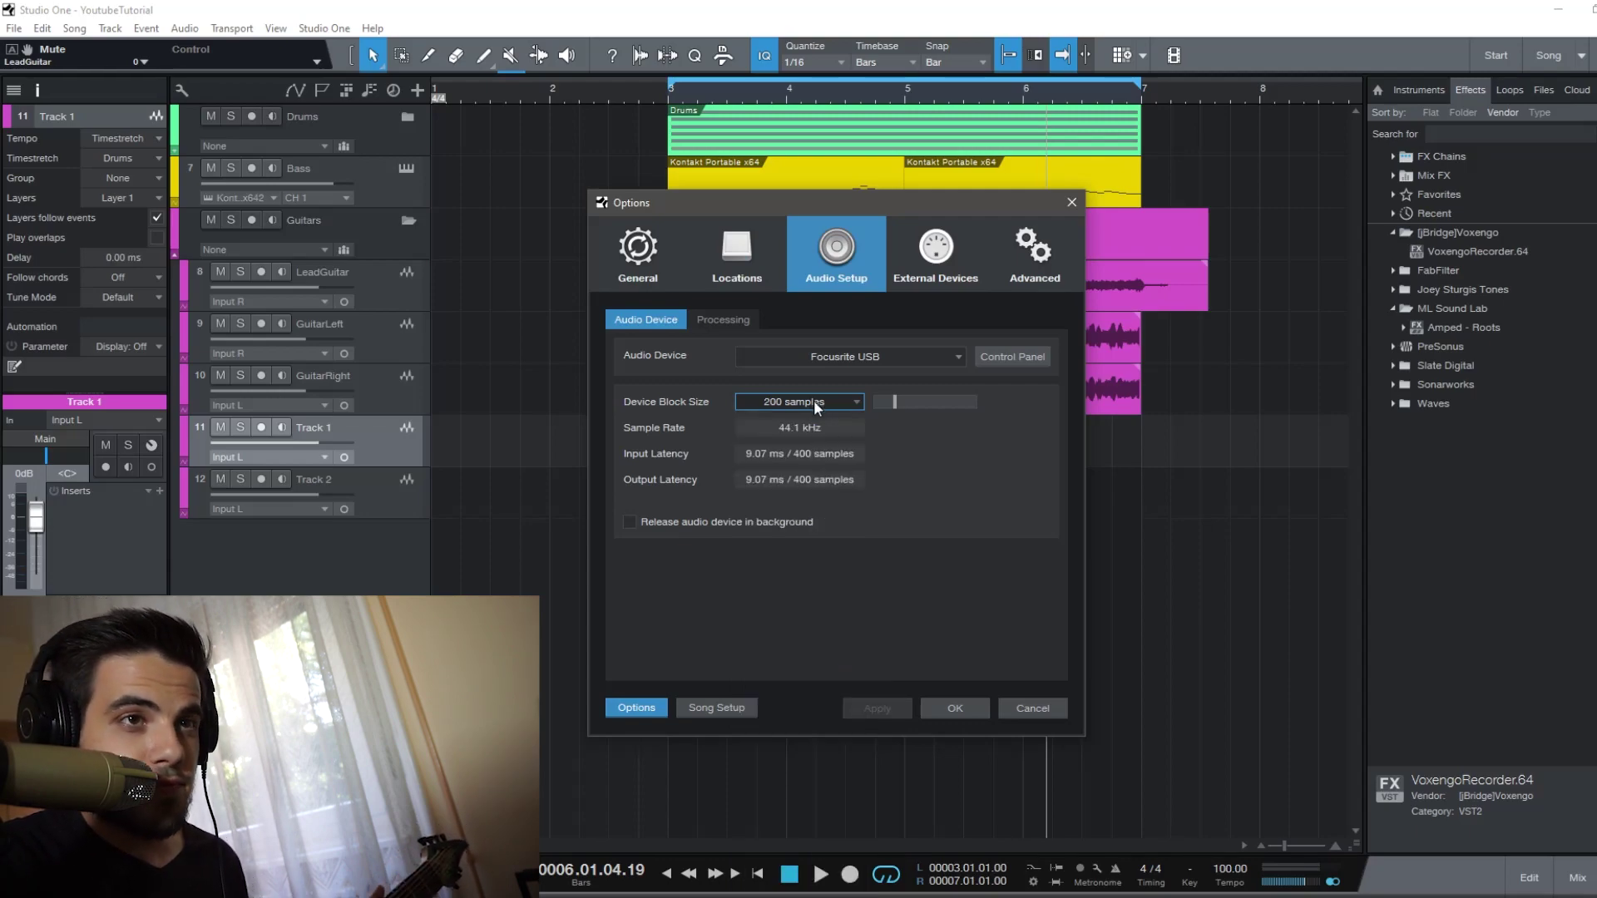
pyautogui.click(813, 401)
pyautogui.click(814, 401)
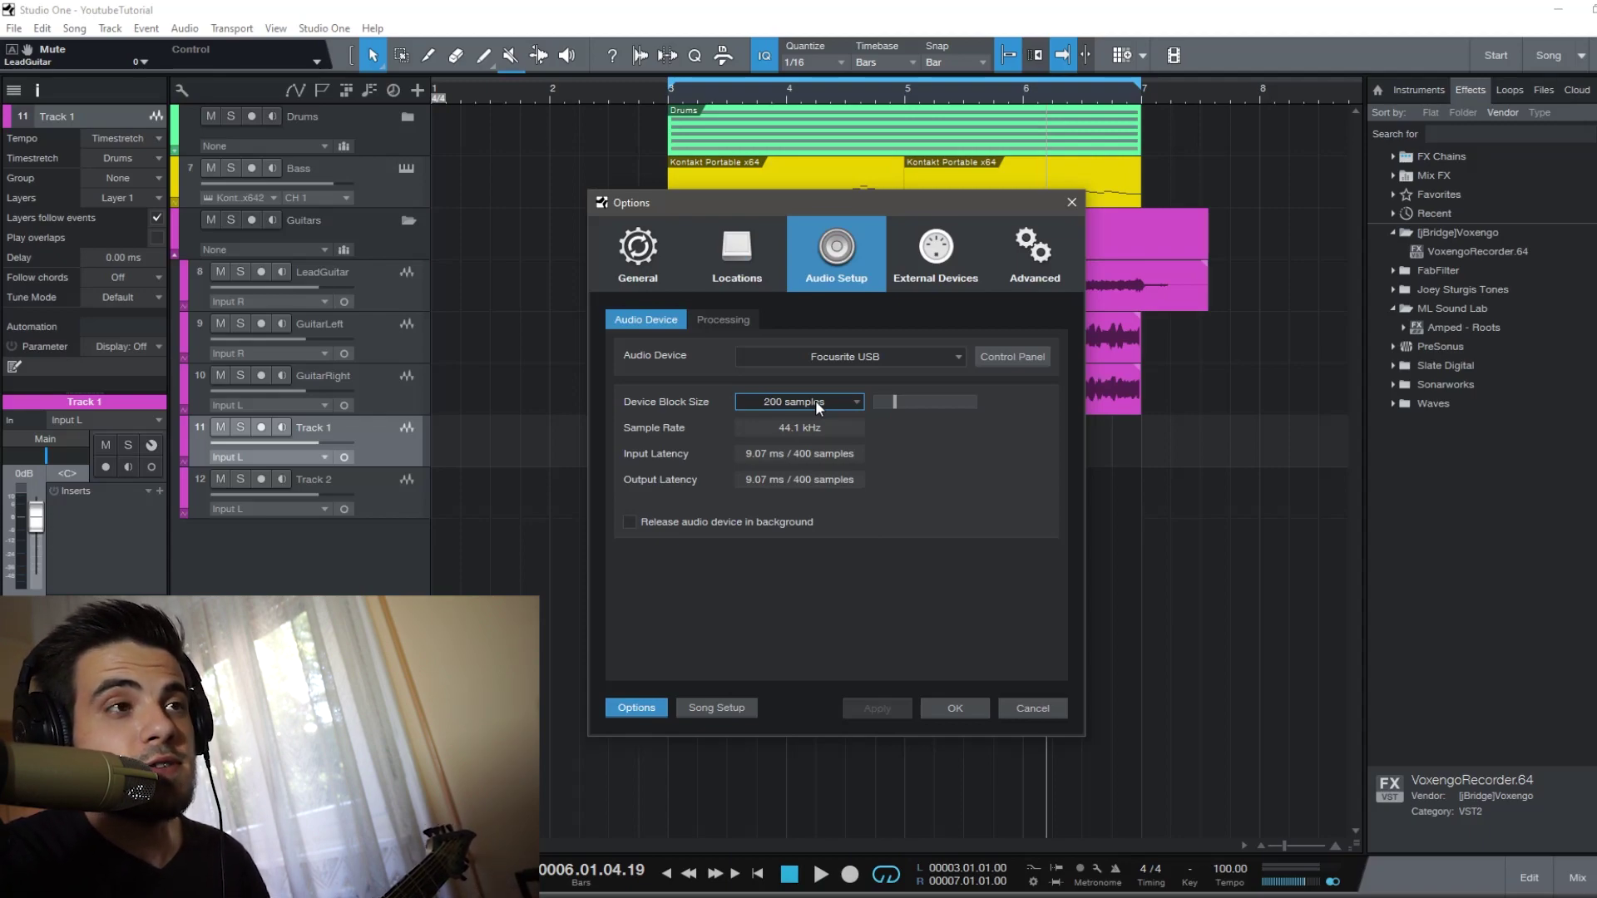
pyautogui.click(815, 401)
pyautogui.click(815, 401)
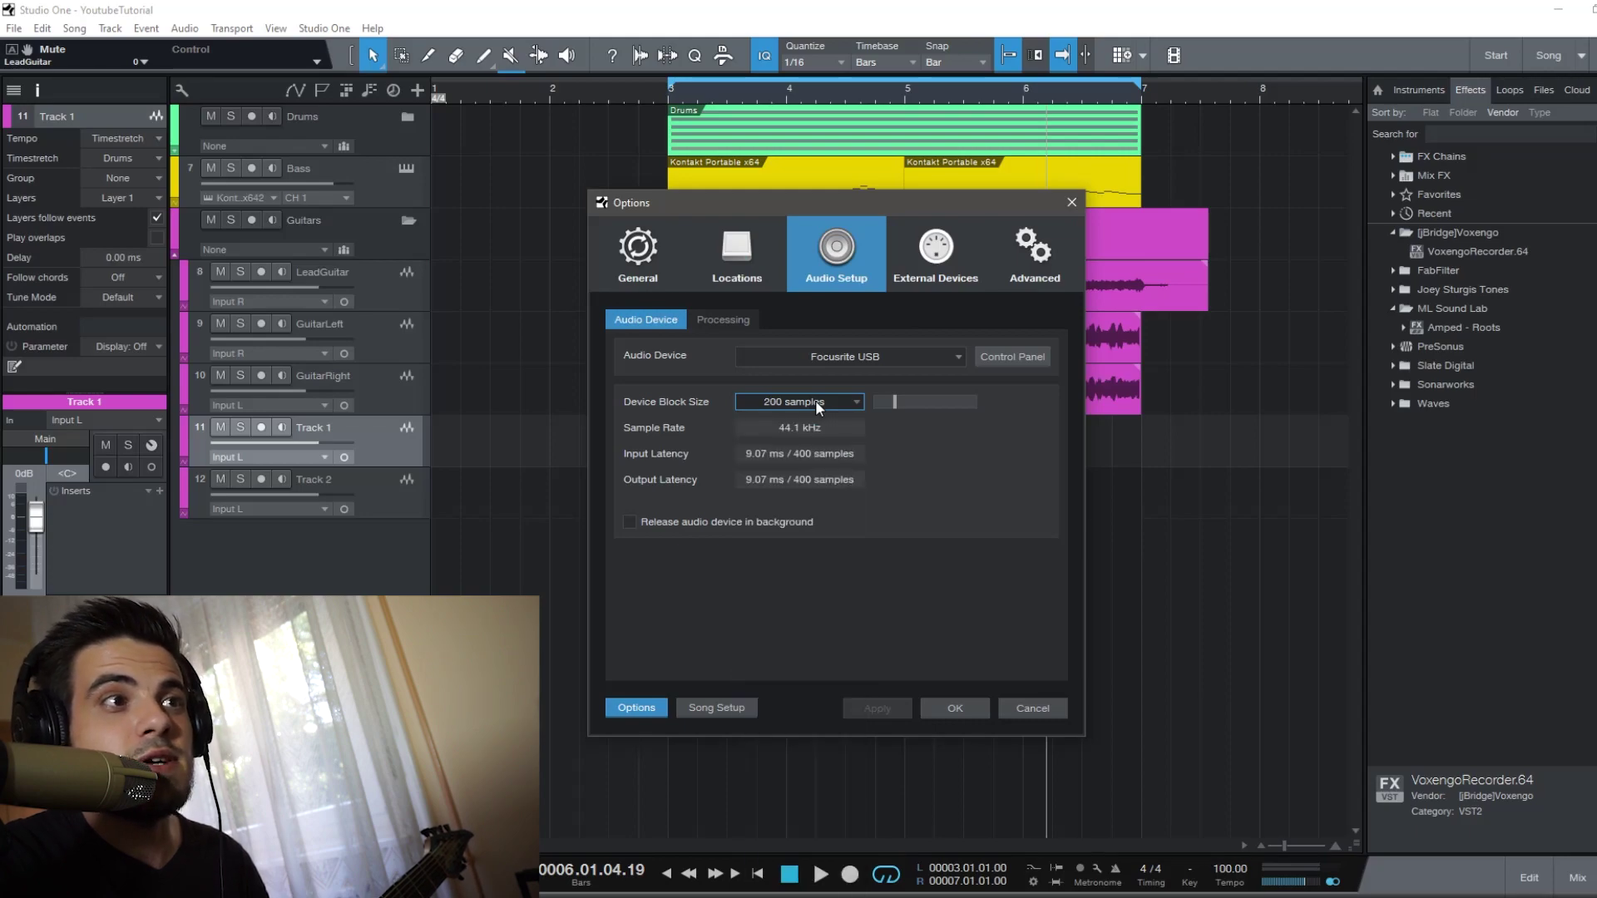
pyautogui.click(815, 401)
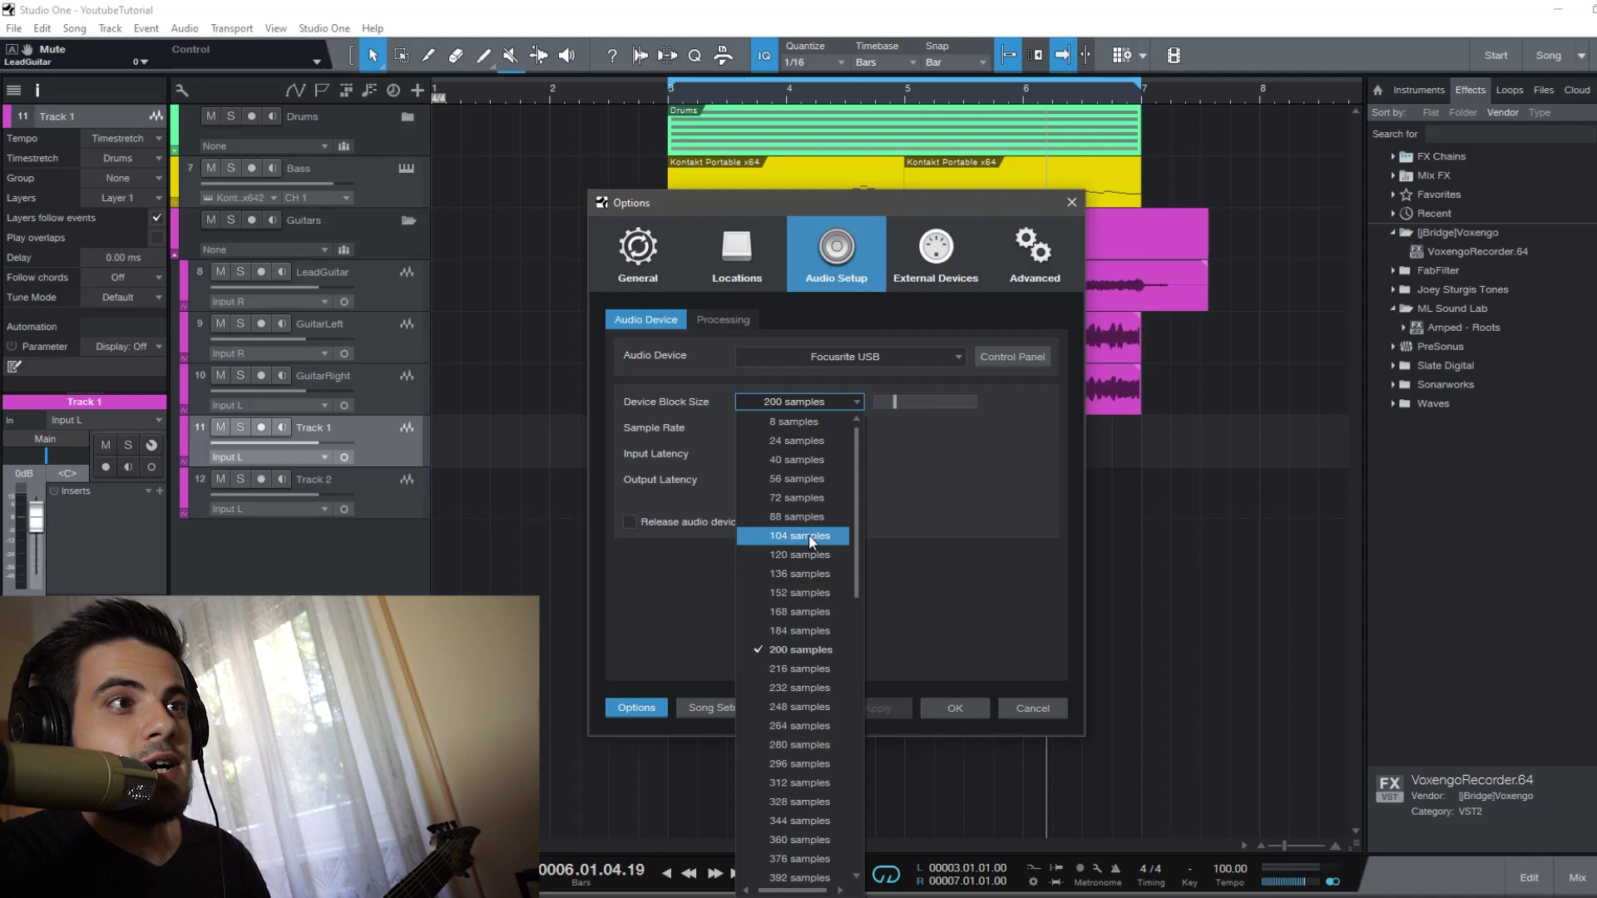
pyautogui.click(944, 489)
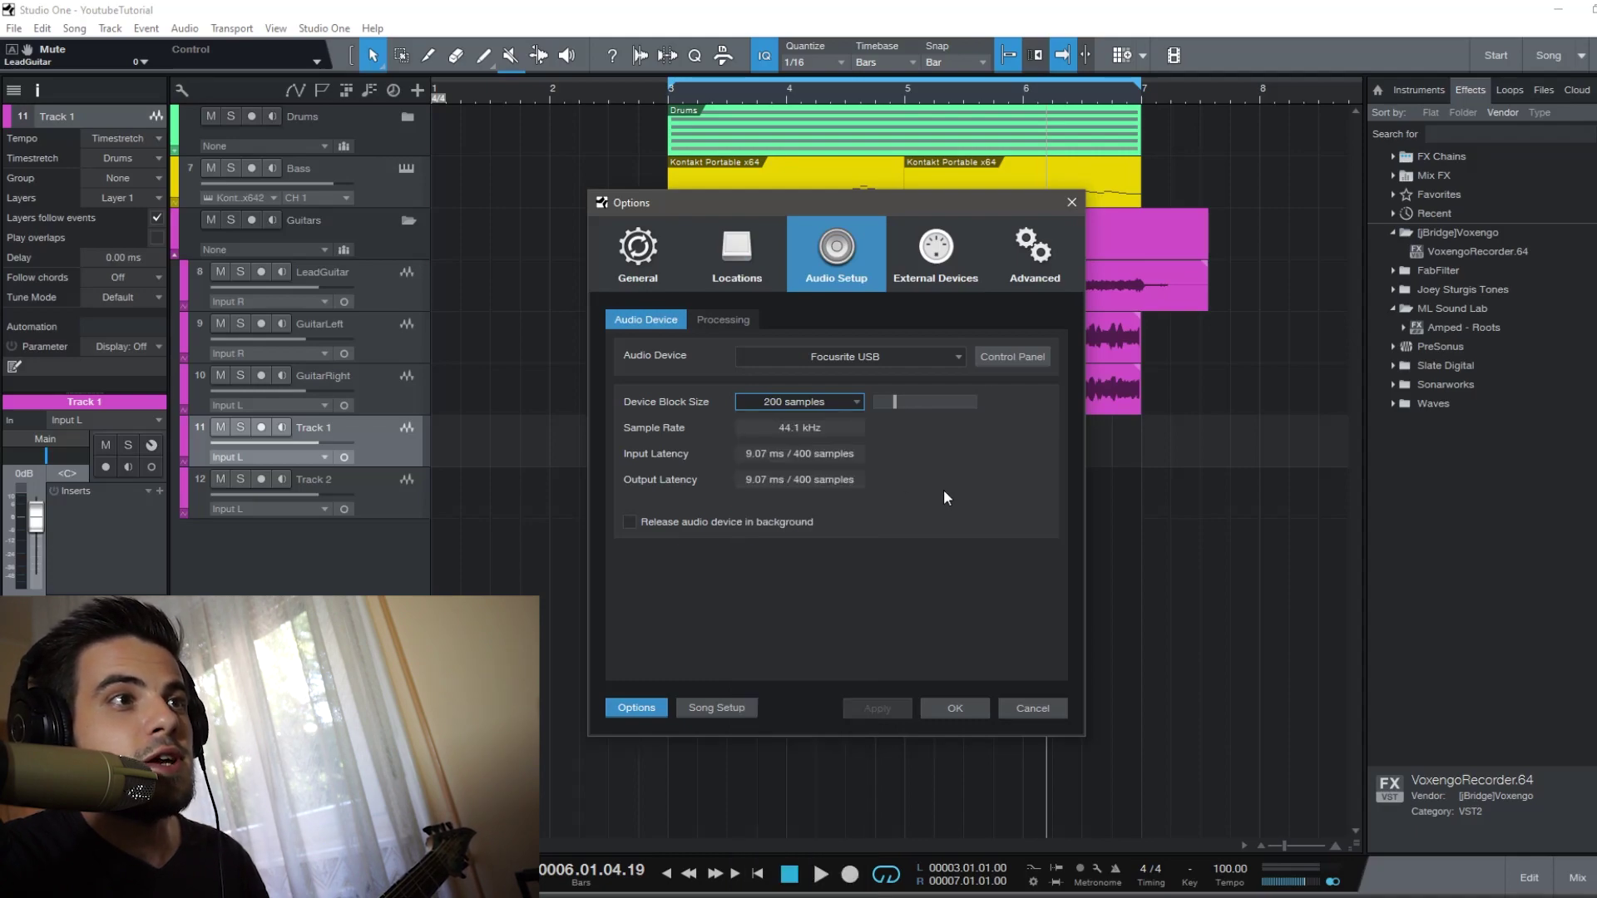
pyautogui.click(837, 401)
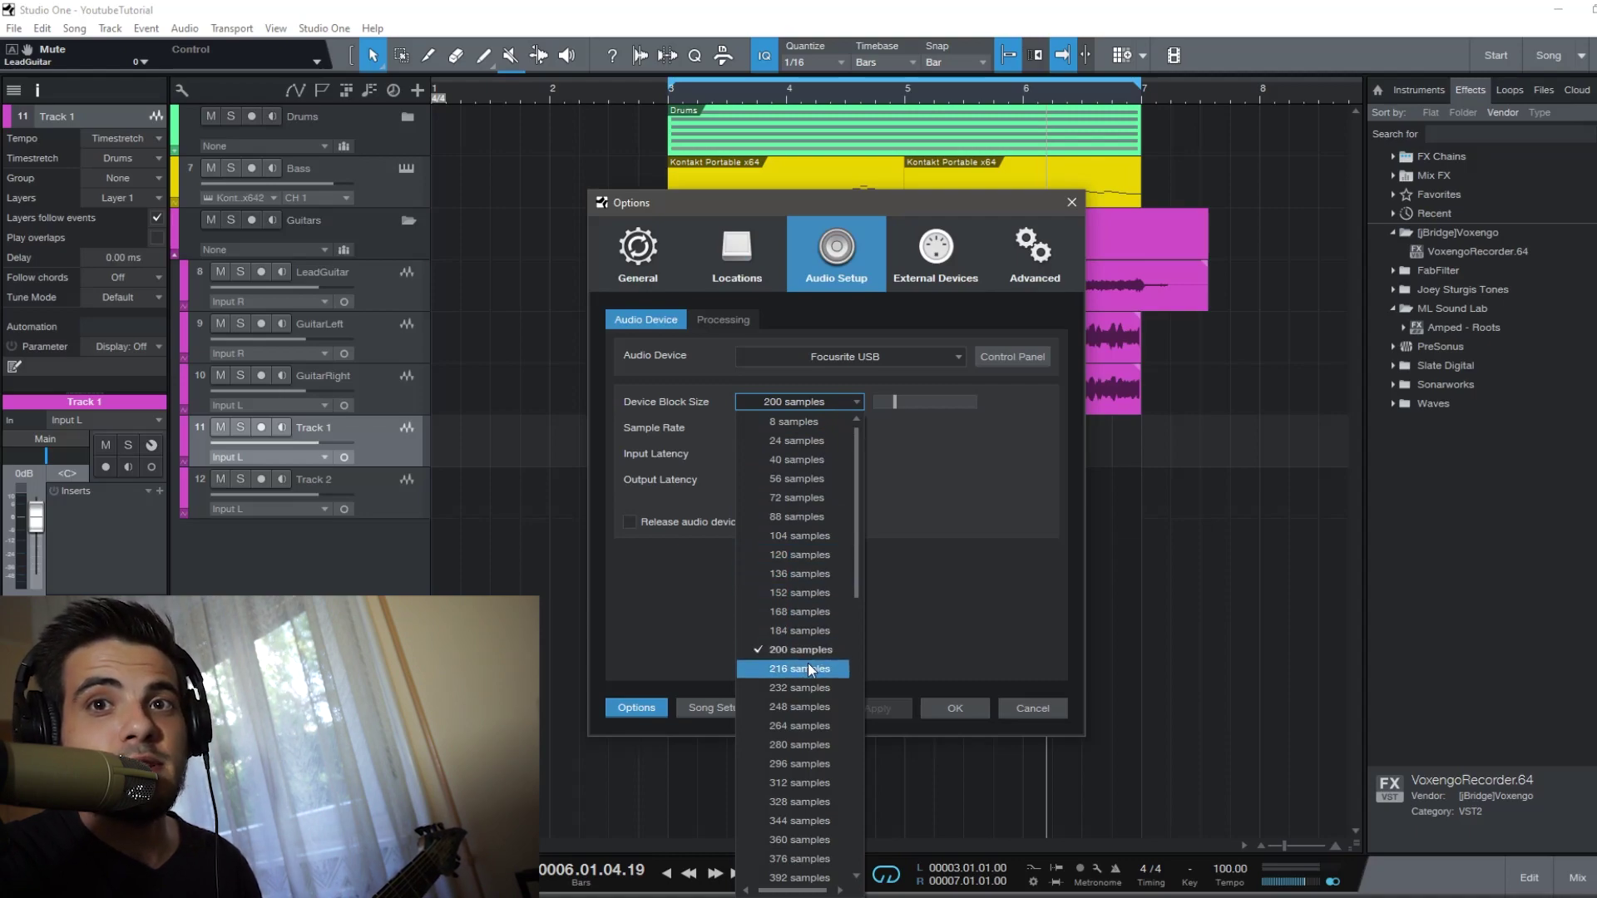
pyautogui.click(918, 591)
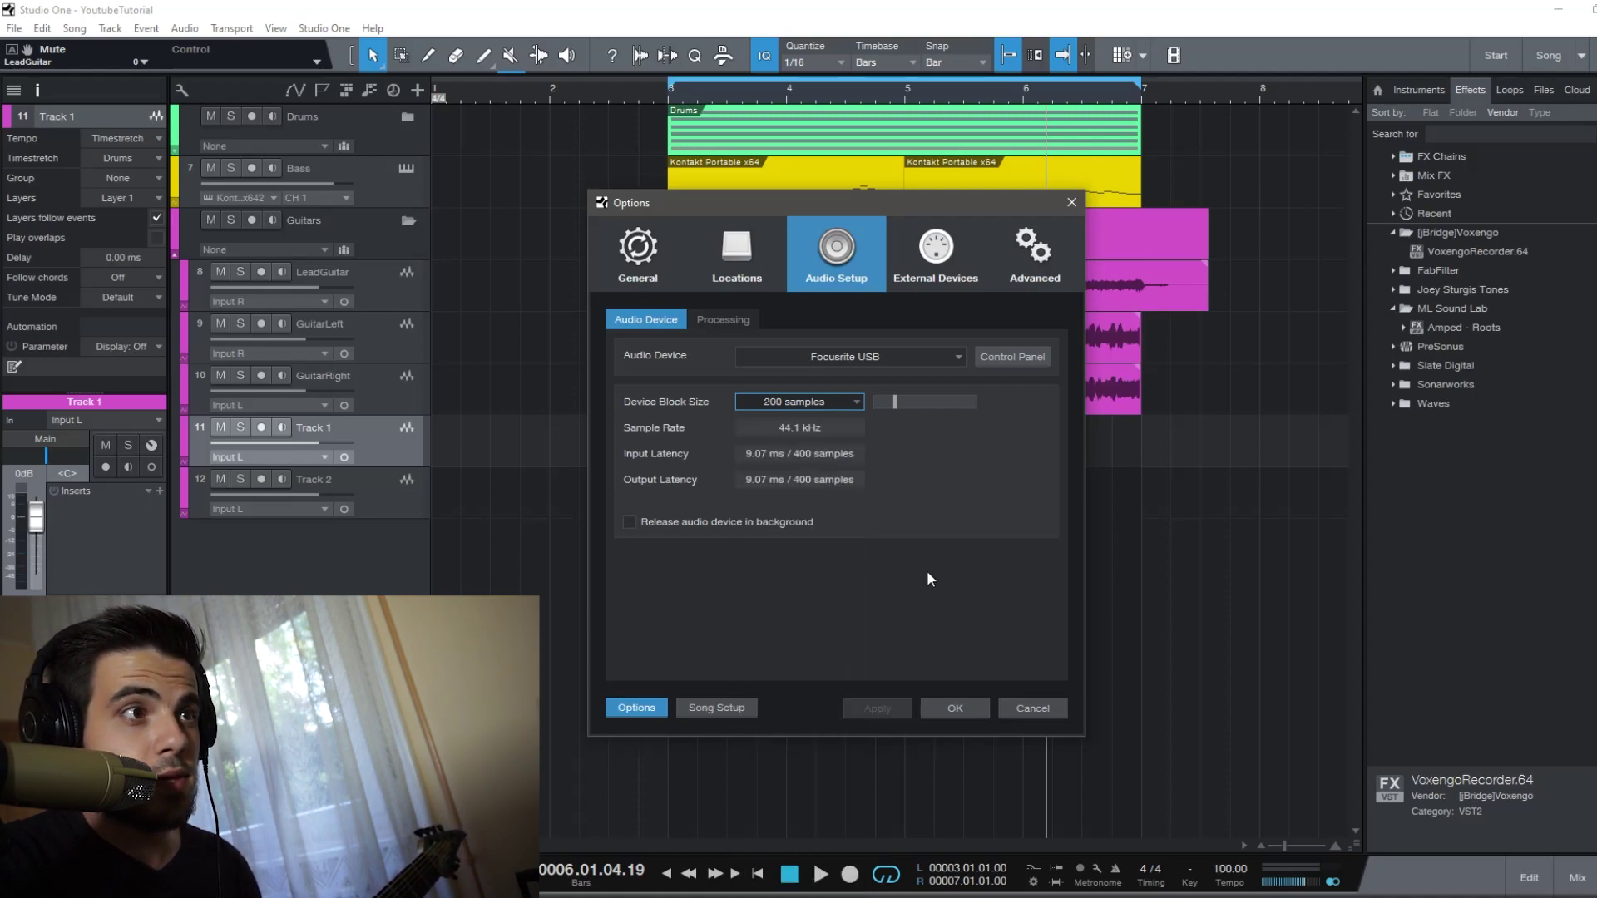
pyautogui.click(1068, 204)
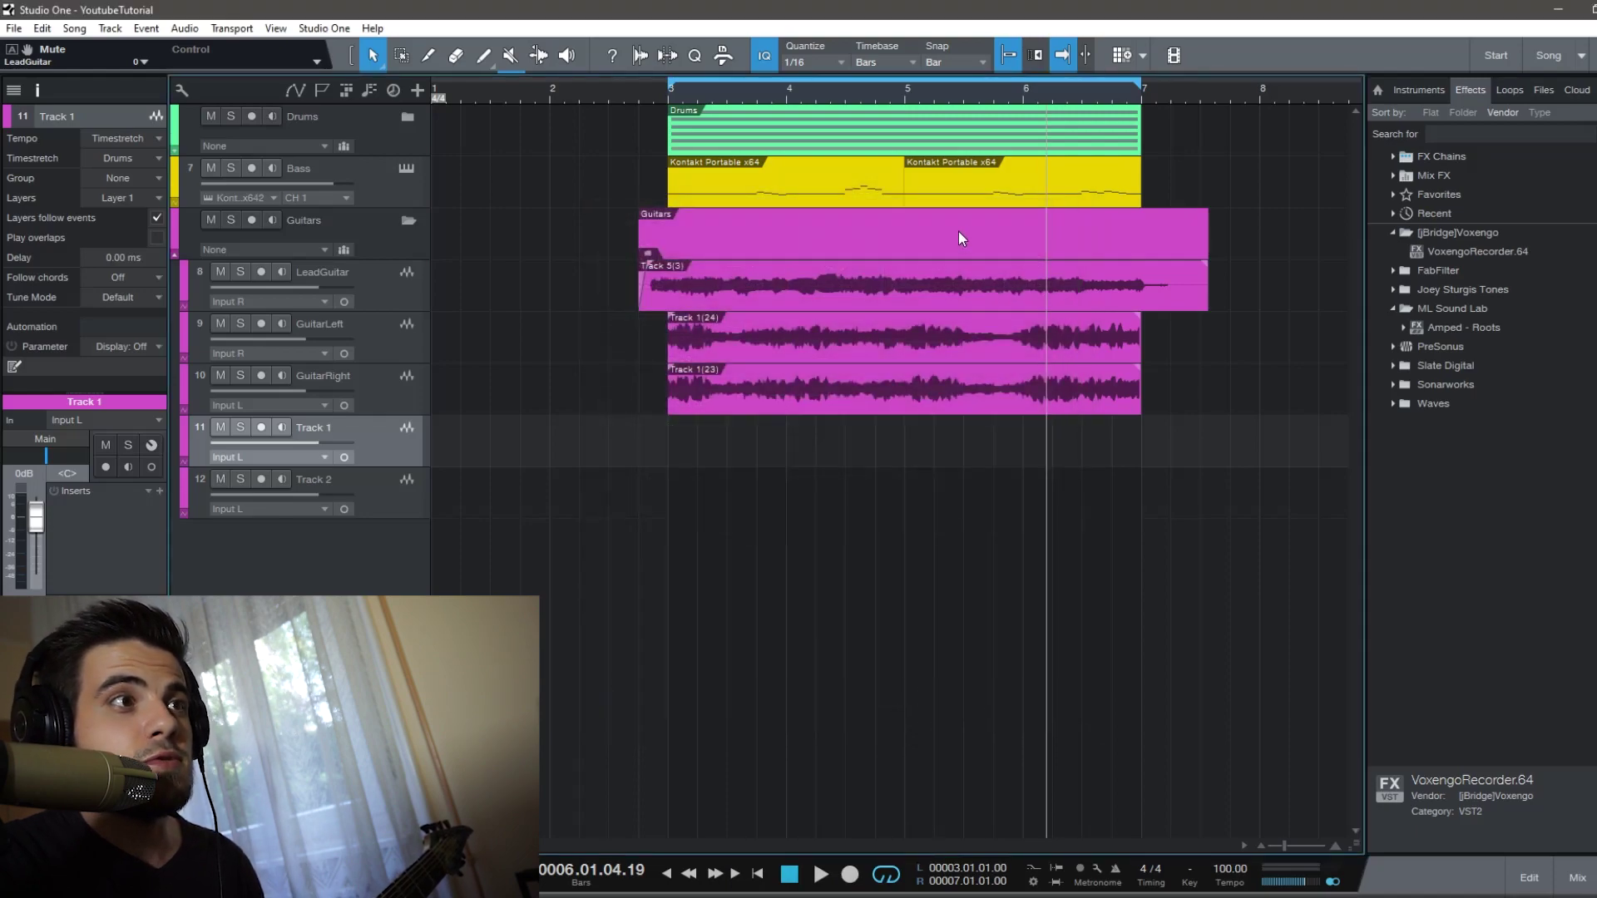
# Step: Turn on the metronome and run a short record pass from bar 8, then return the playhead to bar 8
pyautogui.click(1249, 98)
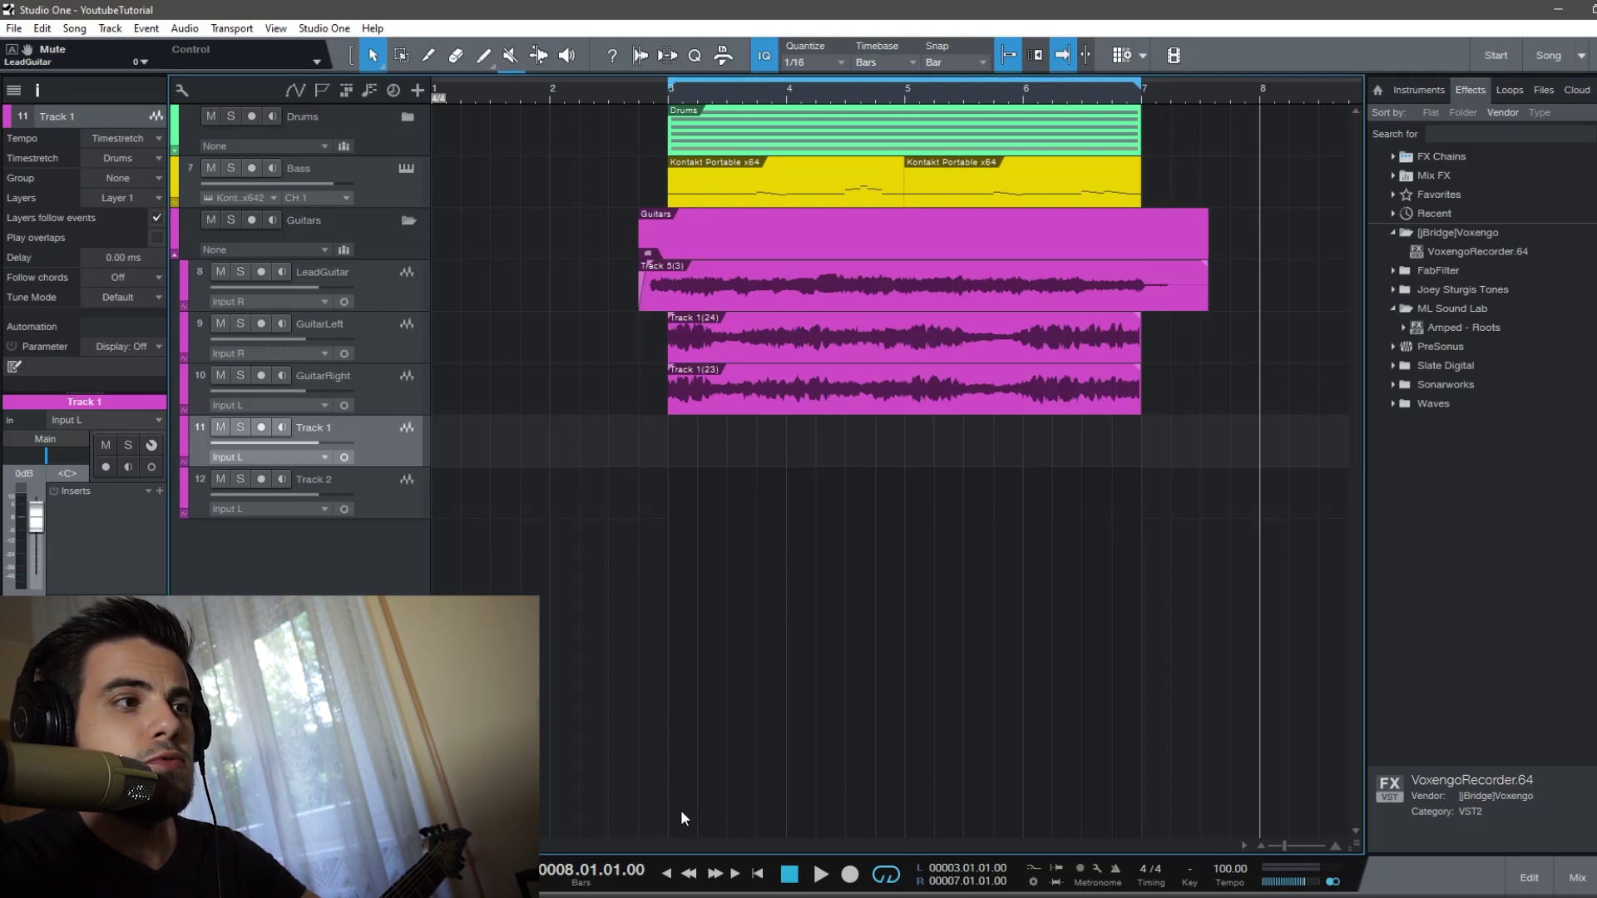
pyautogui.hscroll(3, 890, 457)
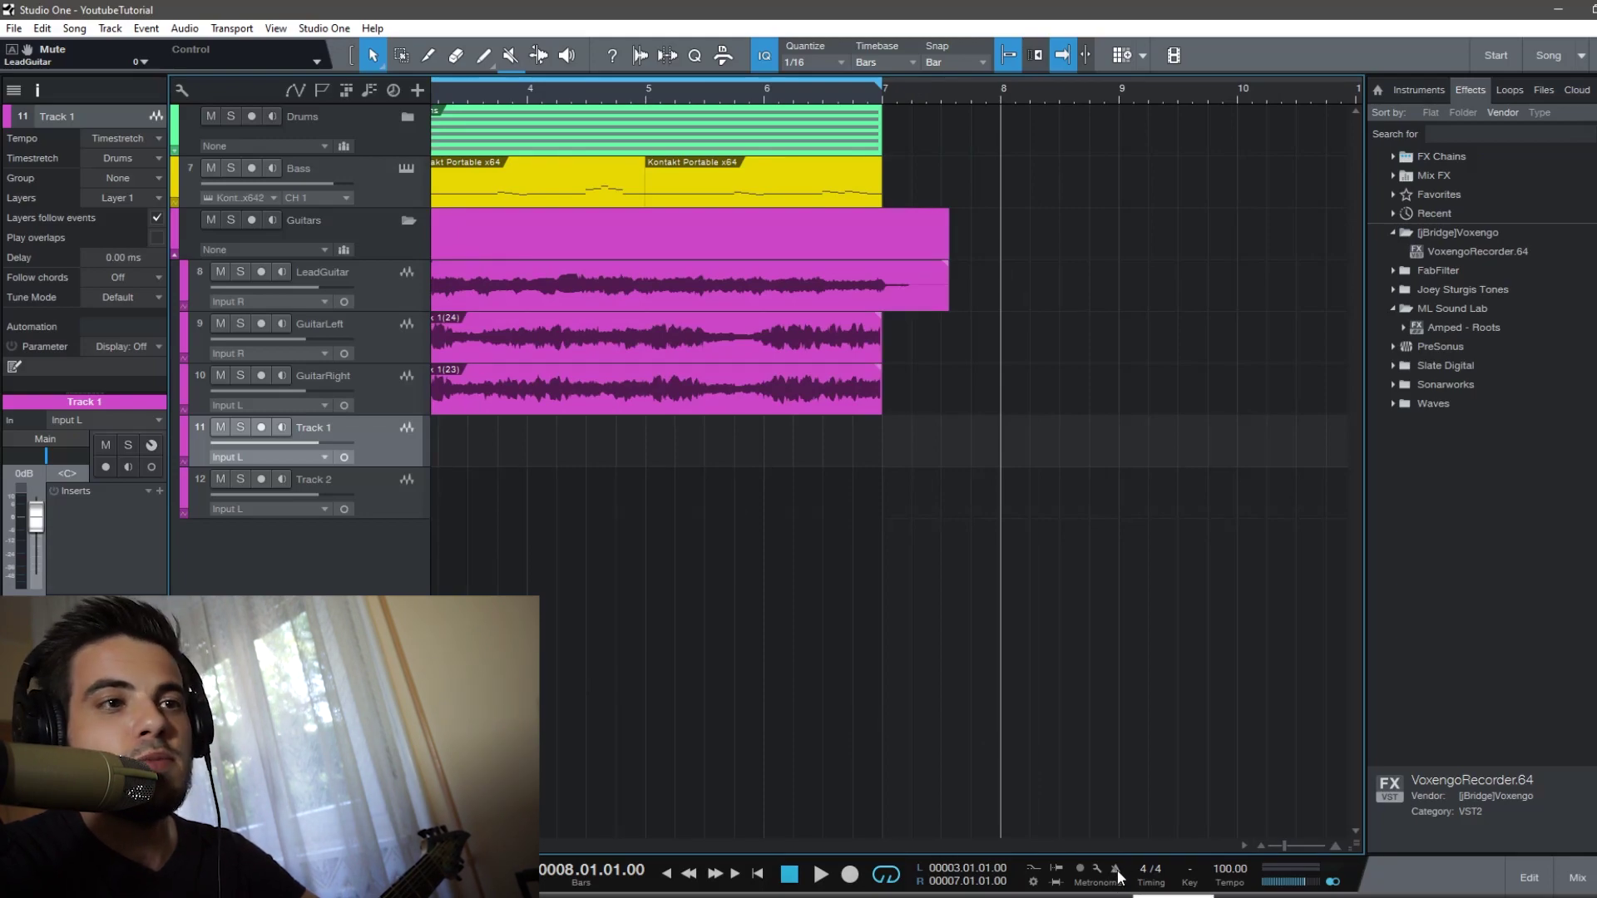
pyautogui.click(850, 874)
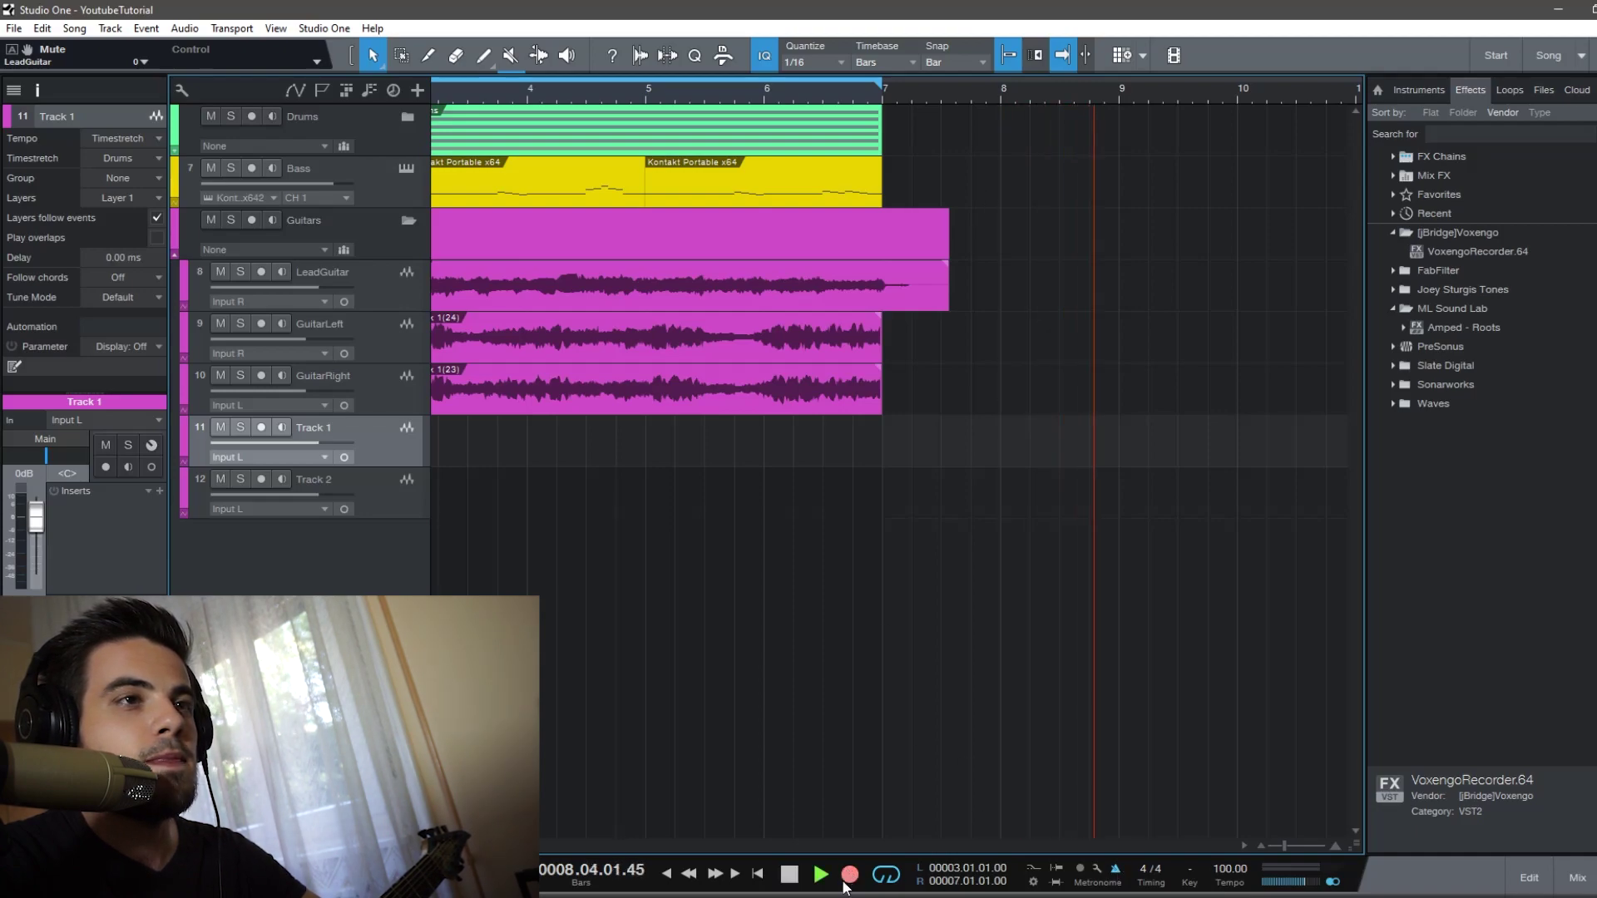
pyautogui.press('space')
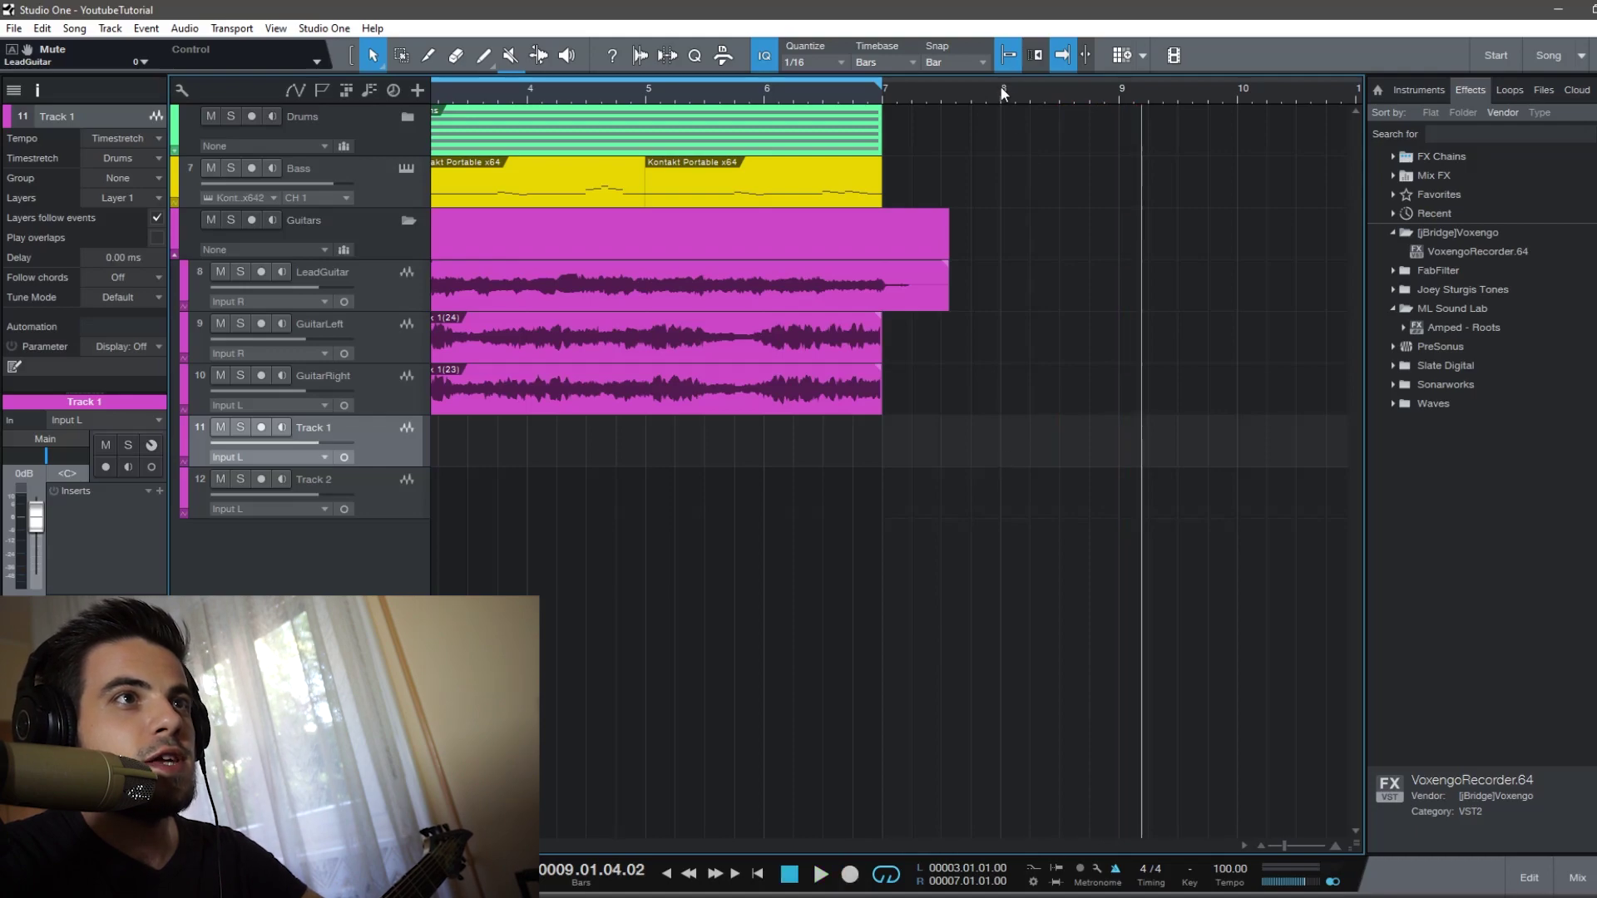
pyautogui.click(1004, 93)
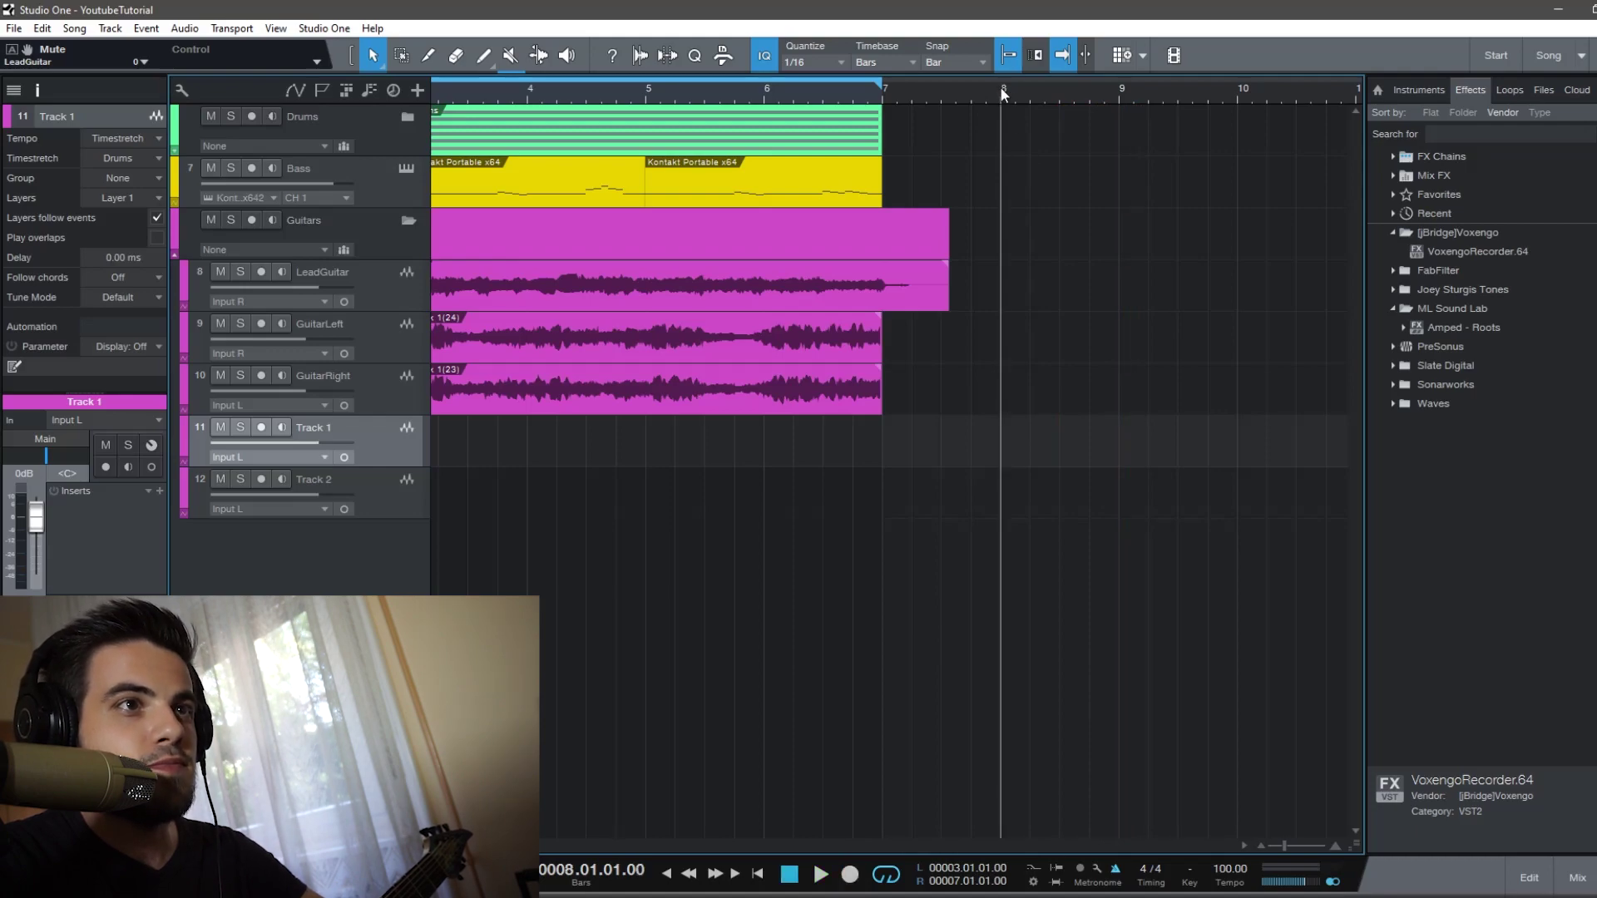
# Step: Arm Track 1 for recording with monitoring off and record a guitar take from bar 8 to bar 12
pyautogui.click(263, 428)
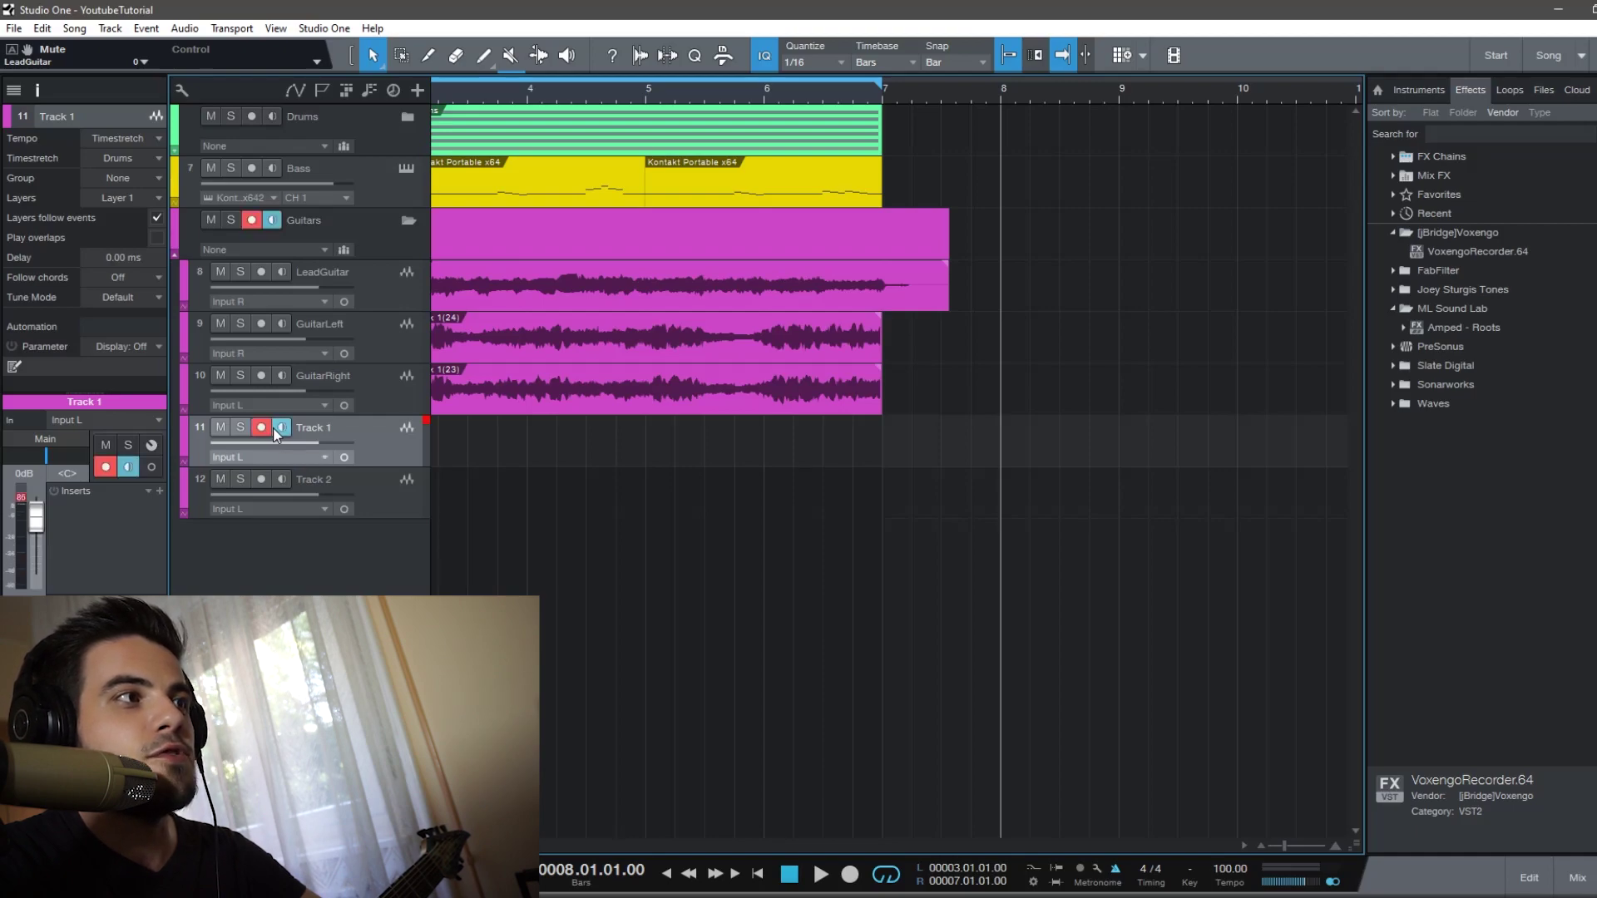
pyautogui.click(281, 428)
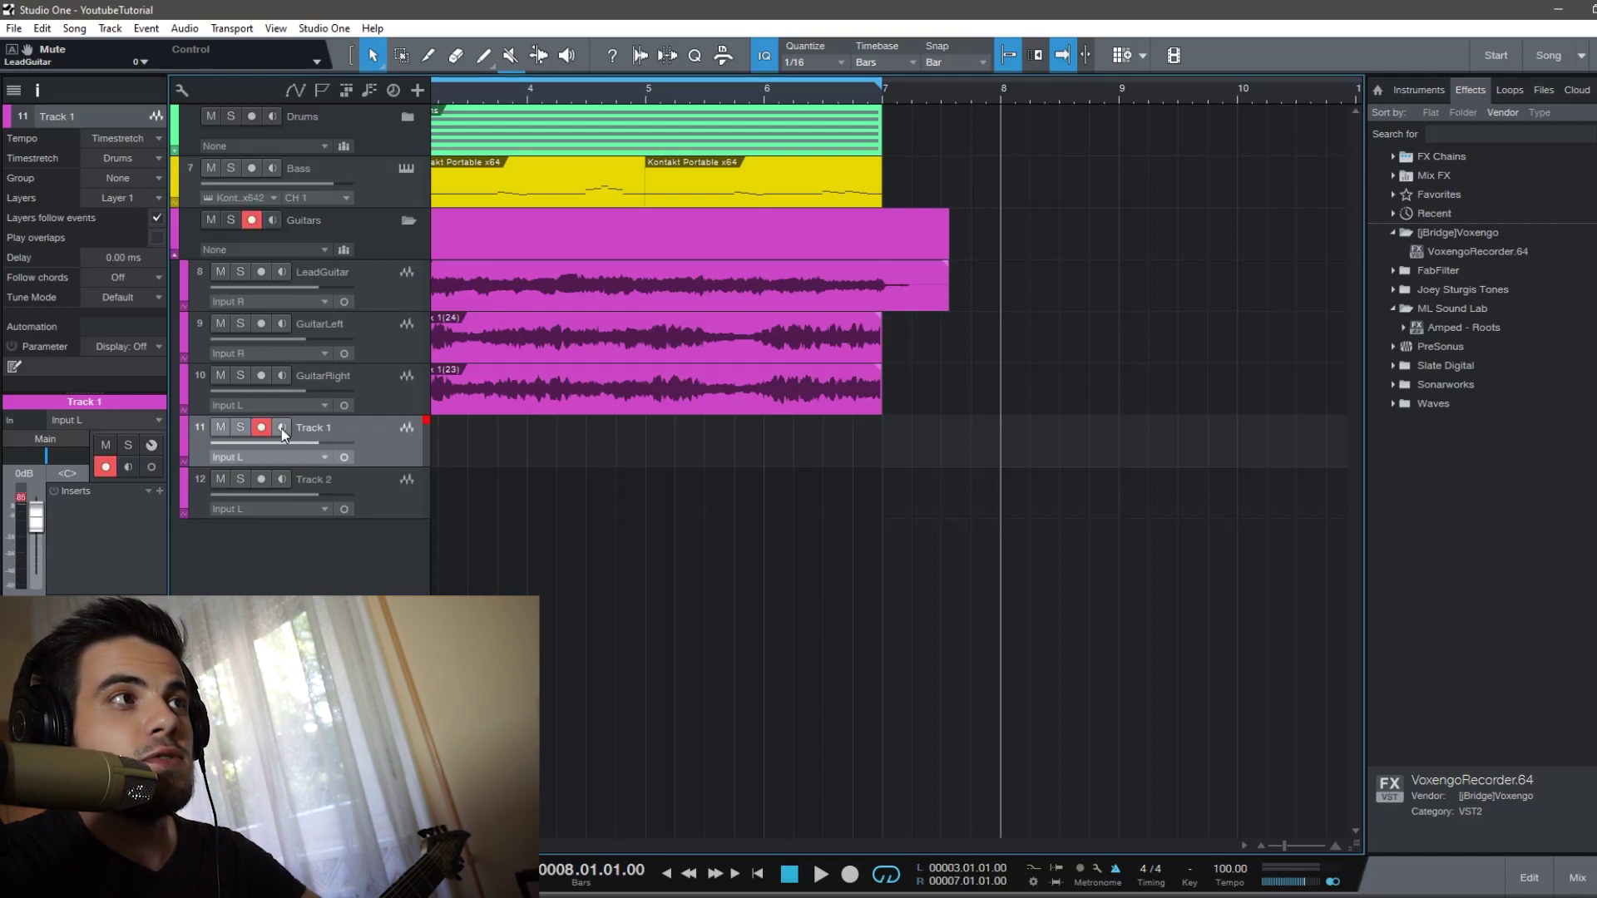
pyautogui.press('KP_Multiply')
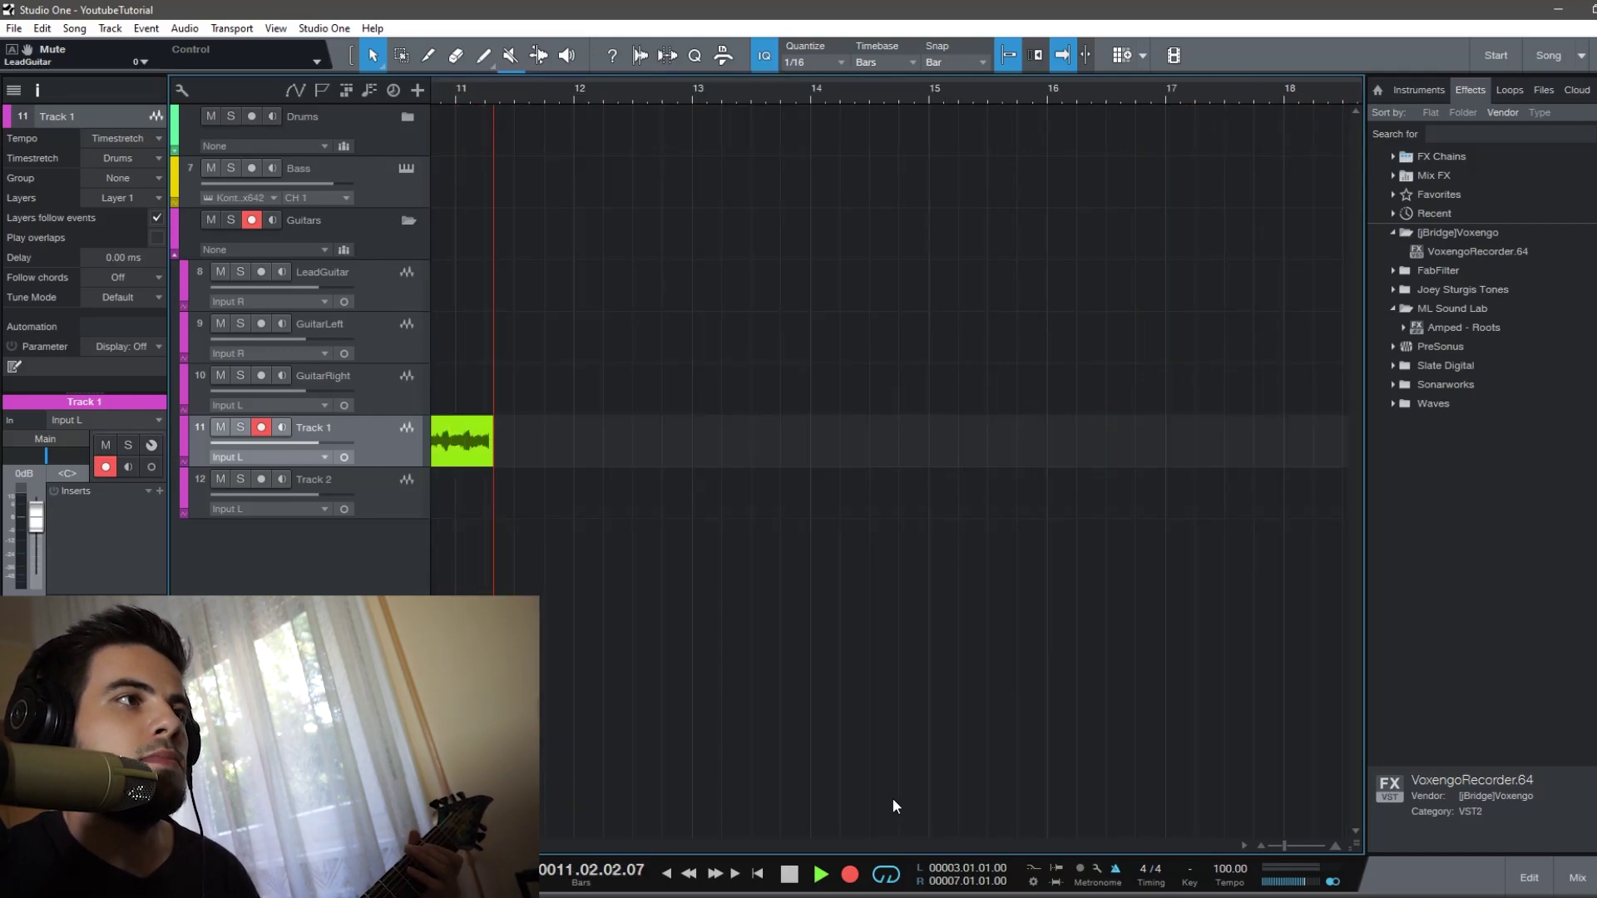
pyautogui.press('space')
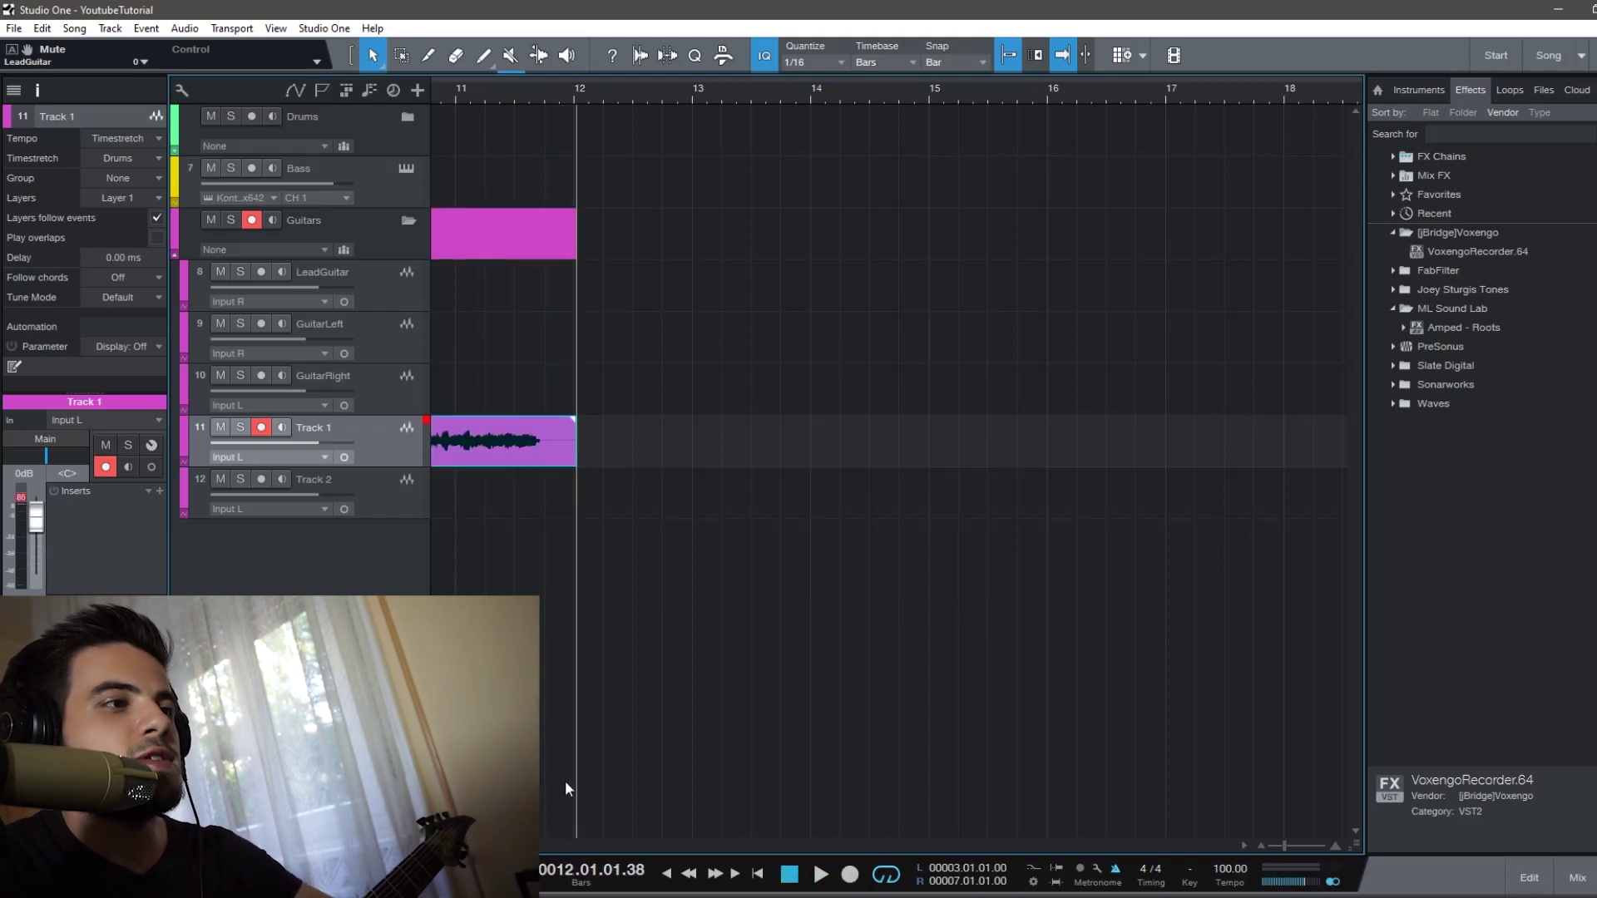
# Step: Play back the recorded guitar take on Track 1 starting at bar 10
pyautogui.hscroll(-4, 566, 844)
pyautogui.click(776, 99)
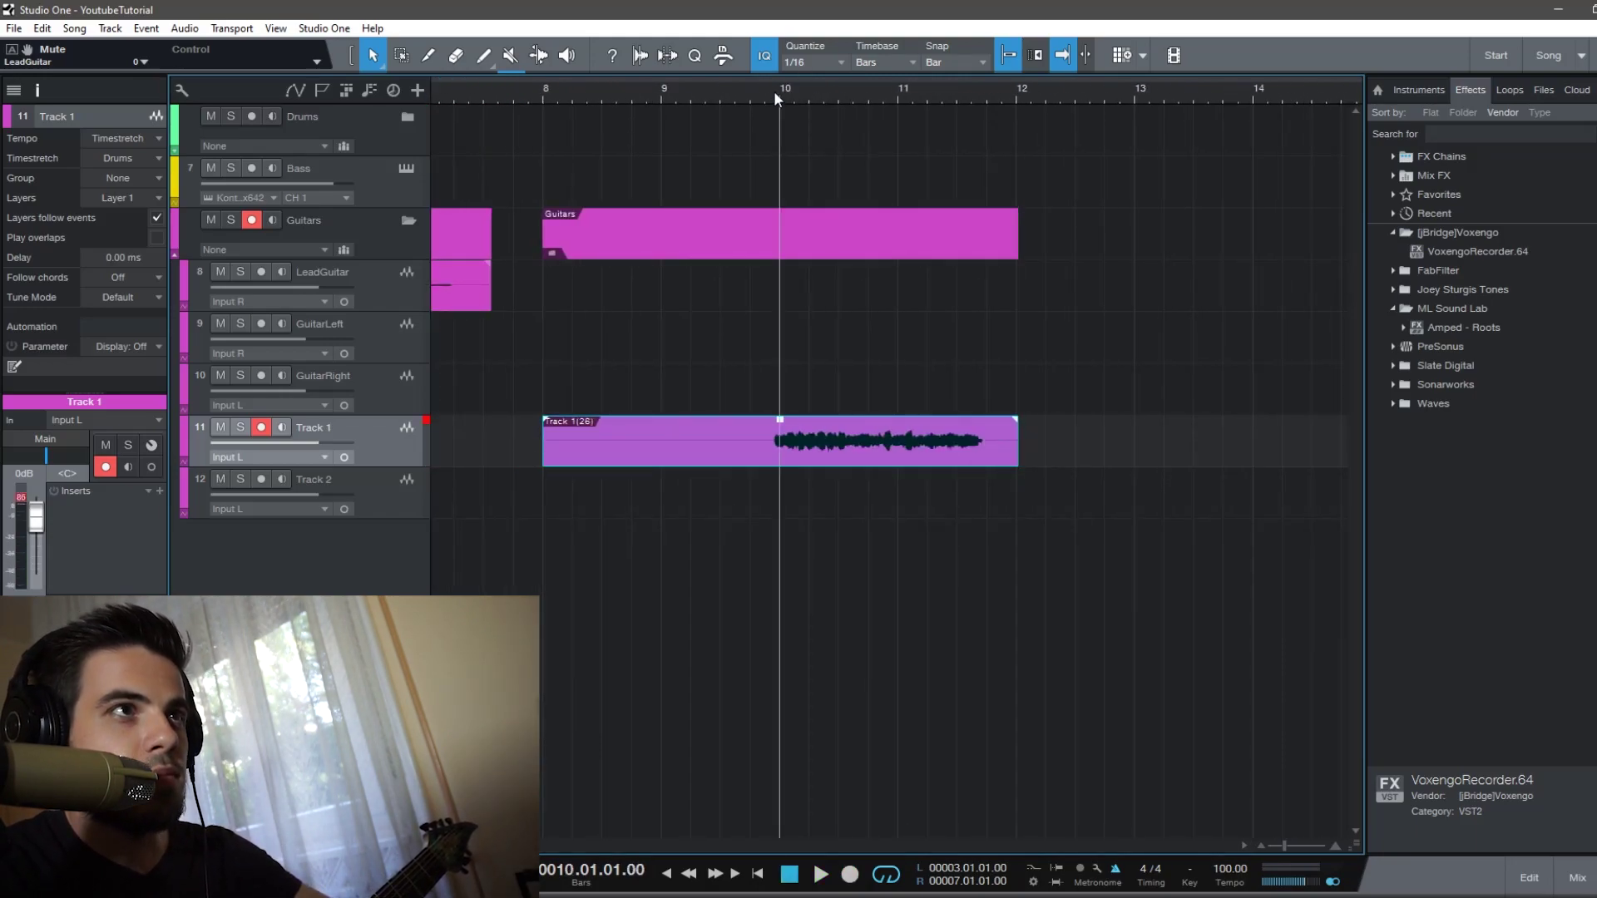
pyautogui.press('space')
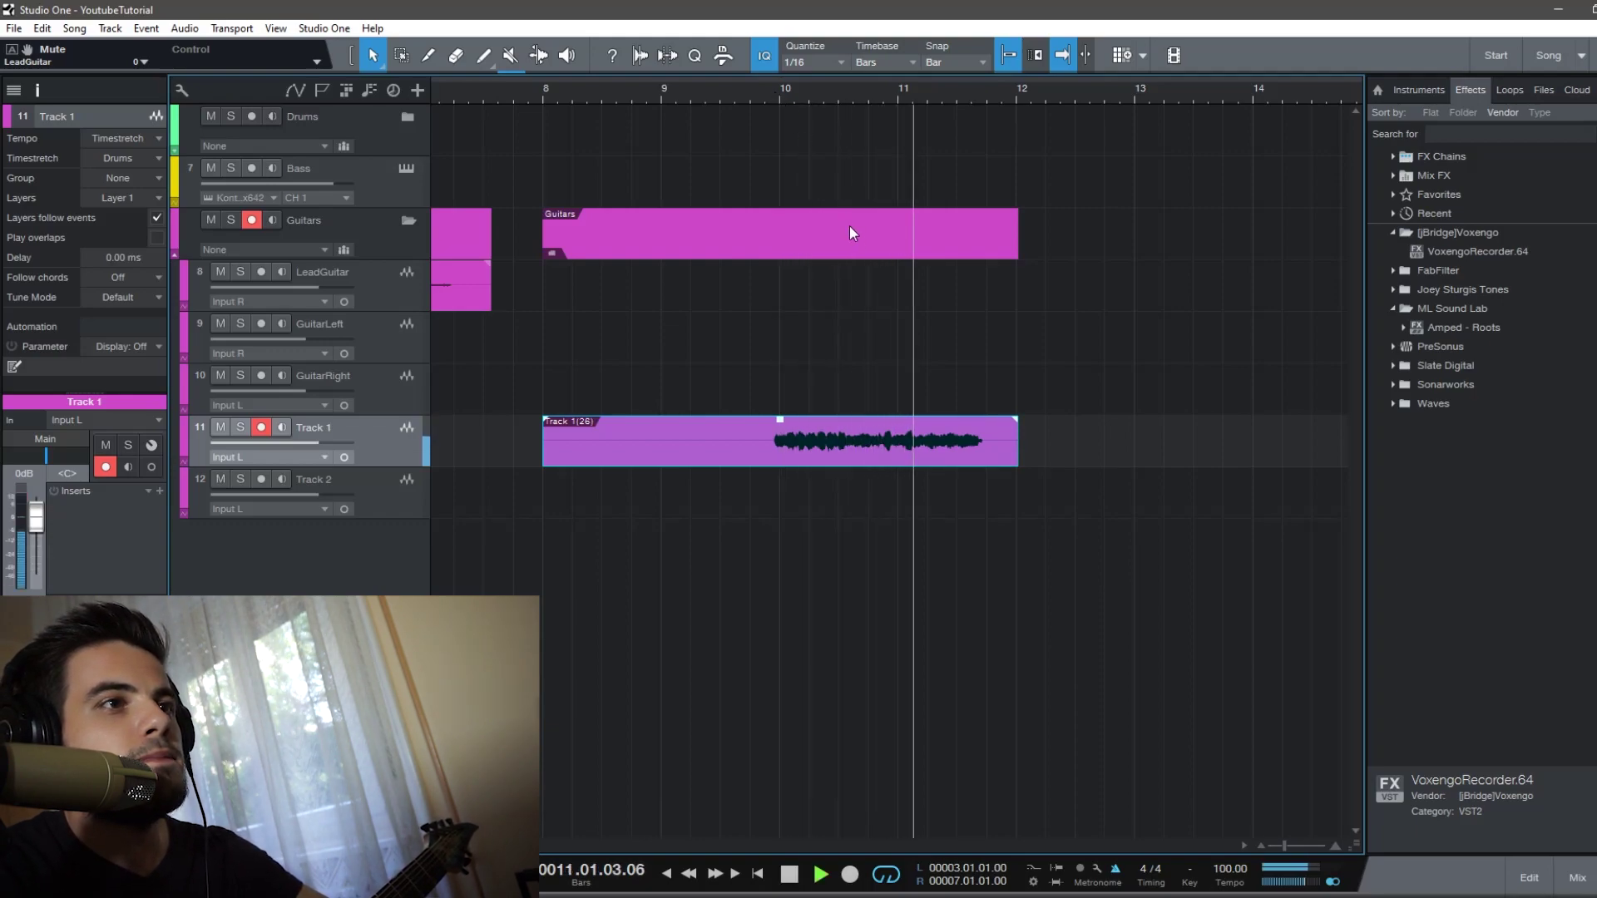
pyautogui.press('space')
# Step: Delete the recorded test take between bars 8 and 12 on Track 1
pyautogui.moveTo(1163, 497); pyautogui.dragTo(721, 233)
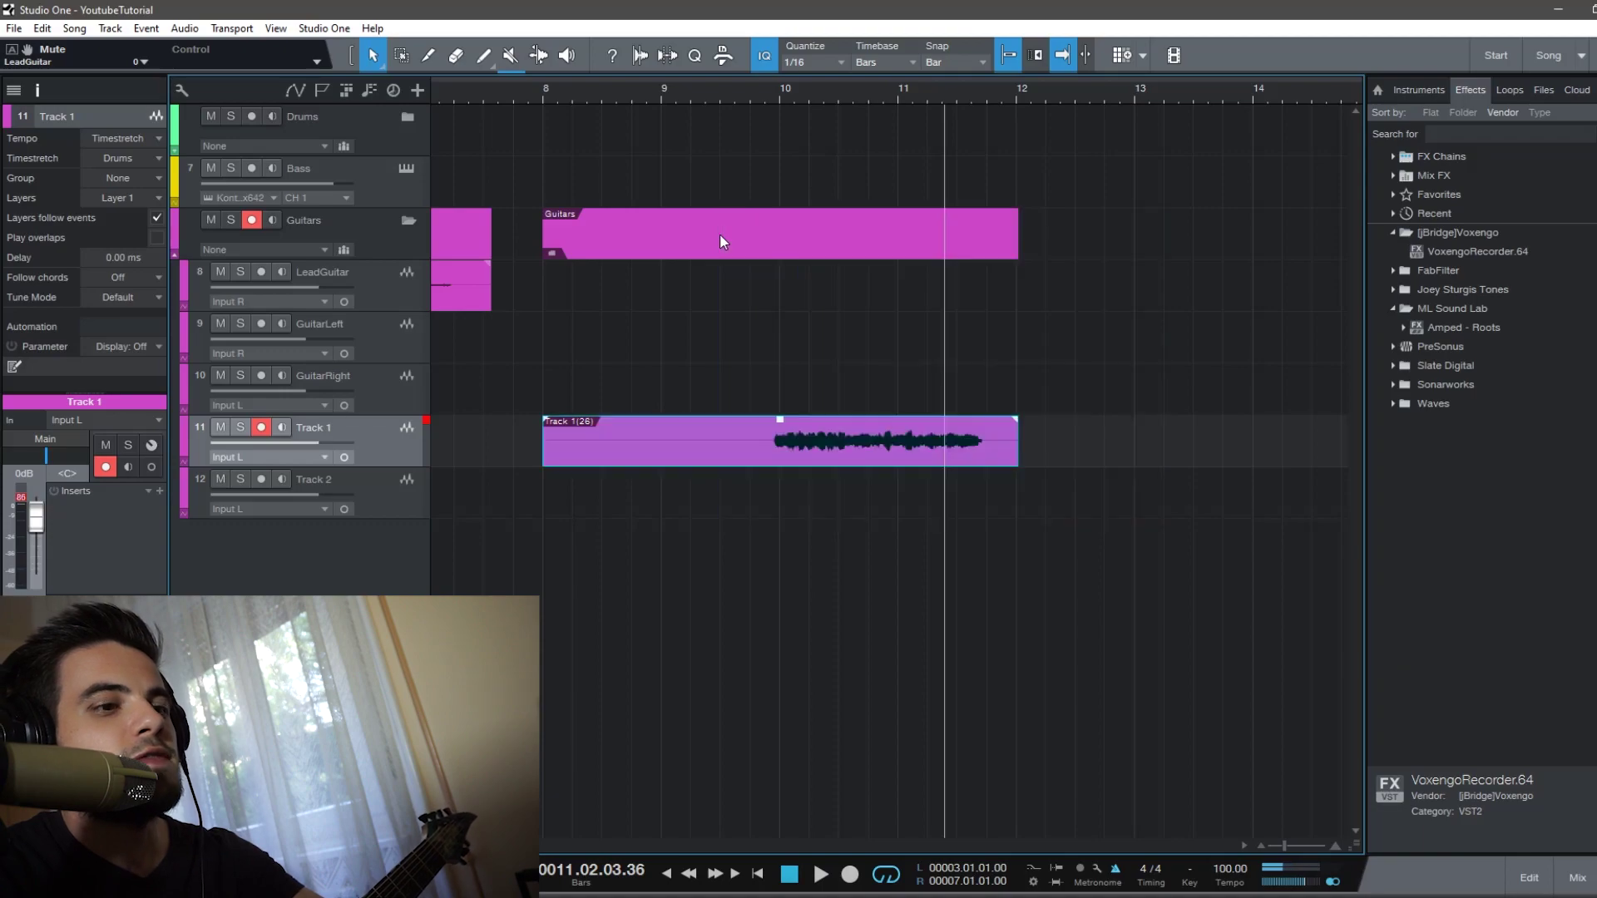
pyautogui.press('Delete')
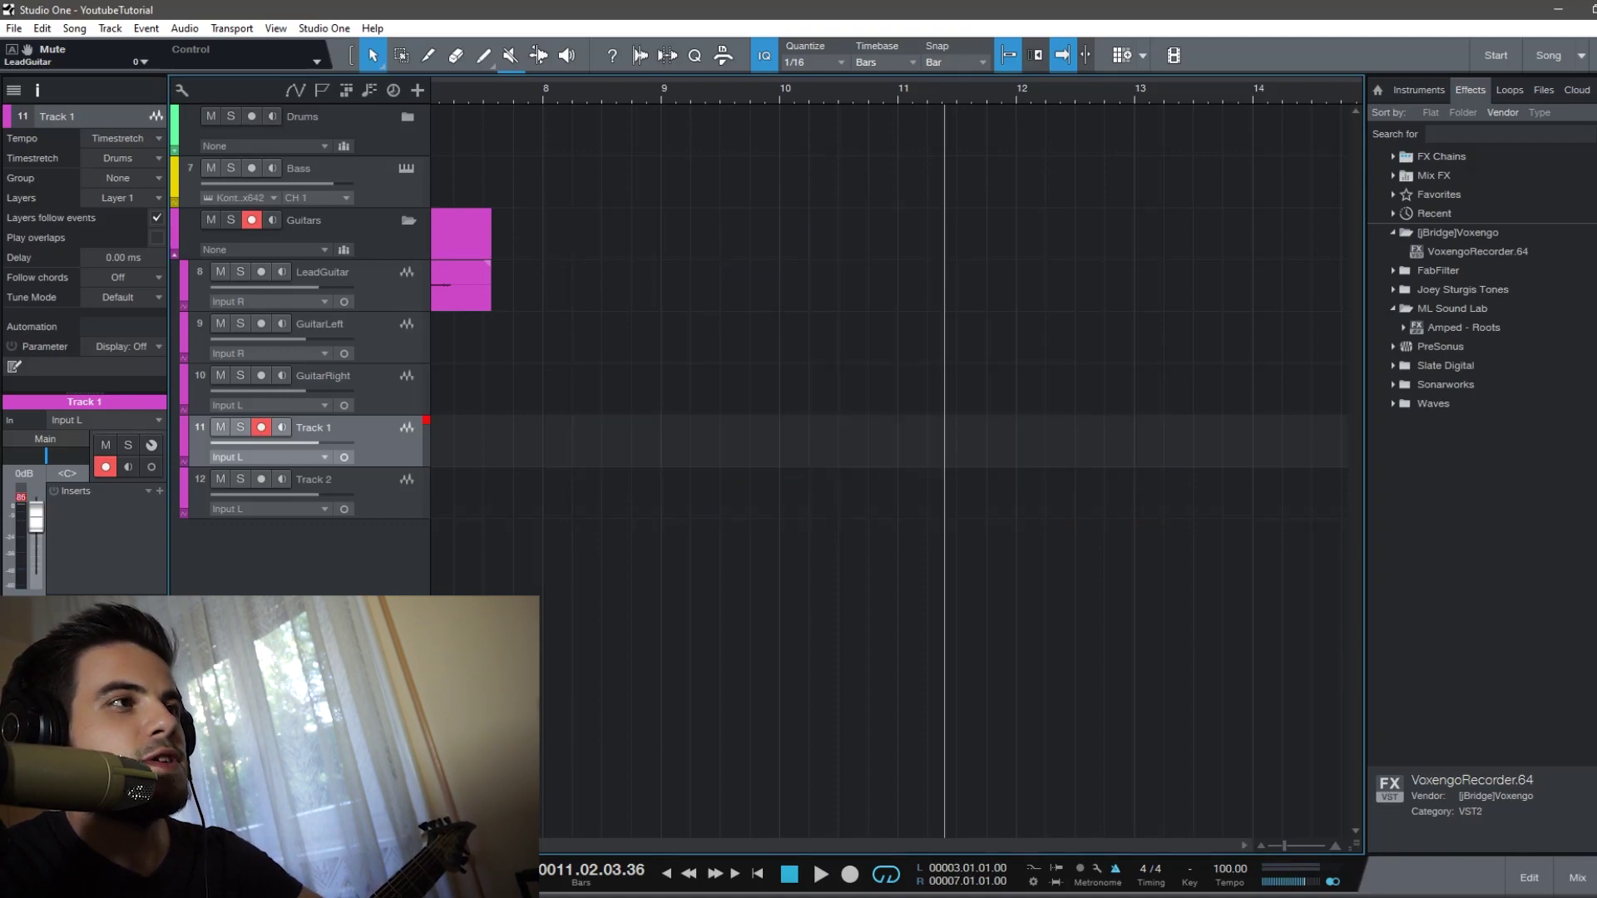
pyautogui.hscroll(-10, 753, 378)
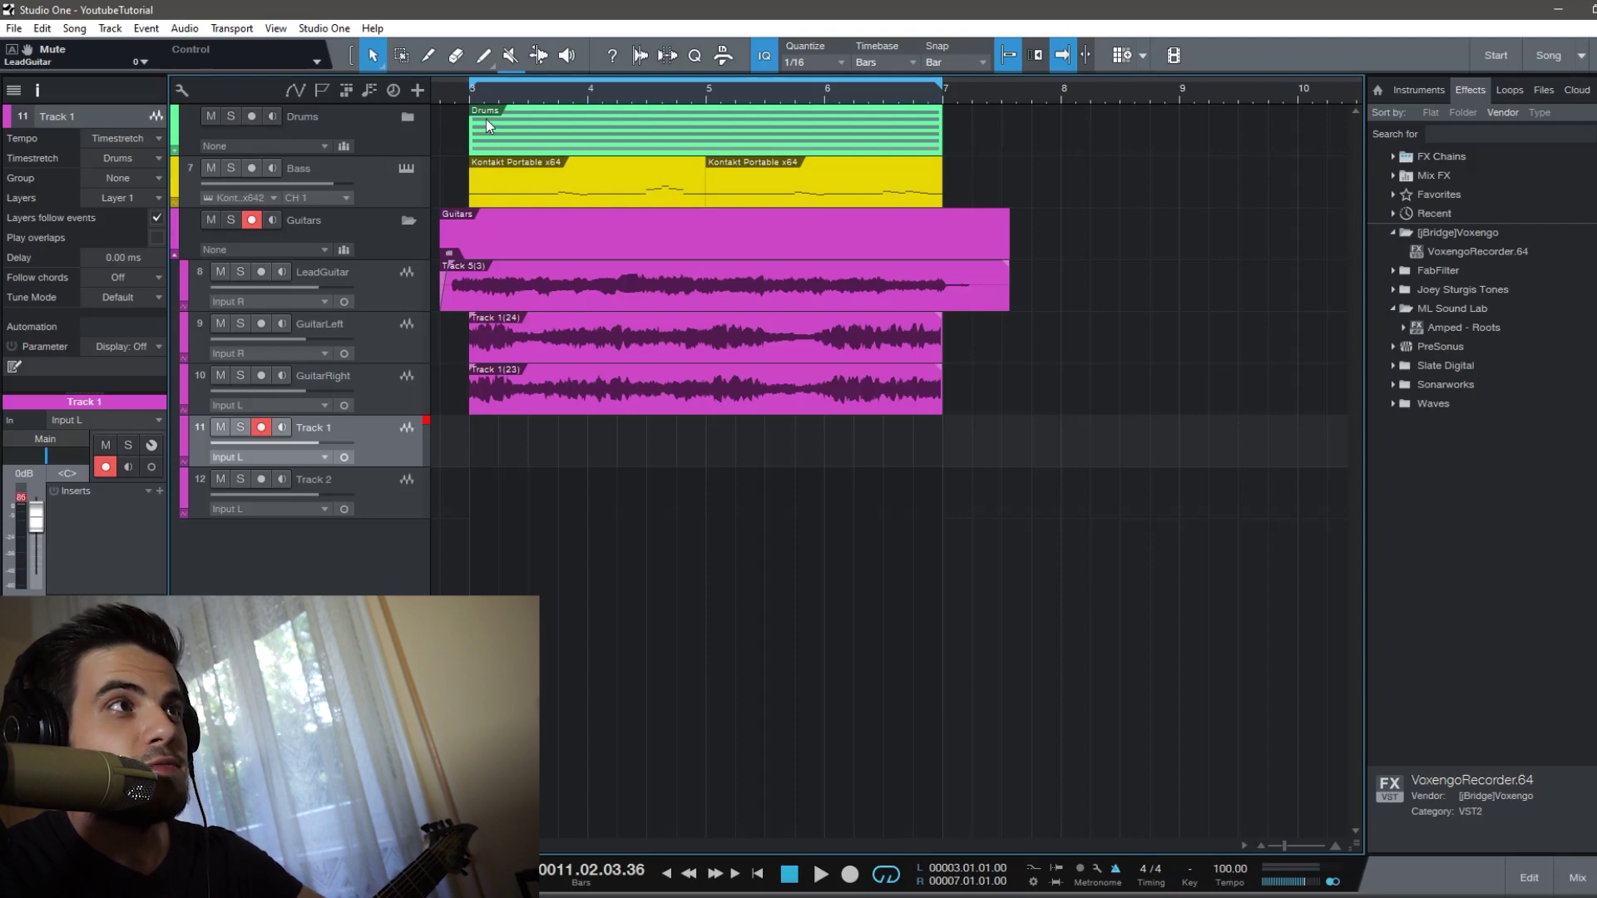
# Step: Return the playhead to bar 3, disarm Track 1 and solo the GuitarLeft and GuitarRight tracks
pyautogui.click(470, 98)
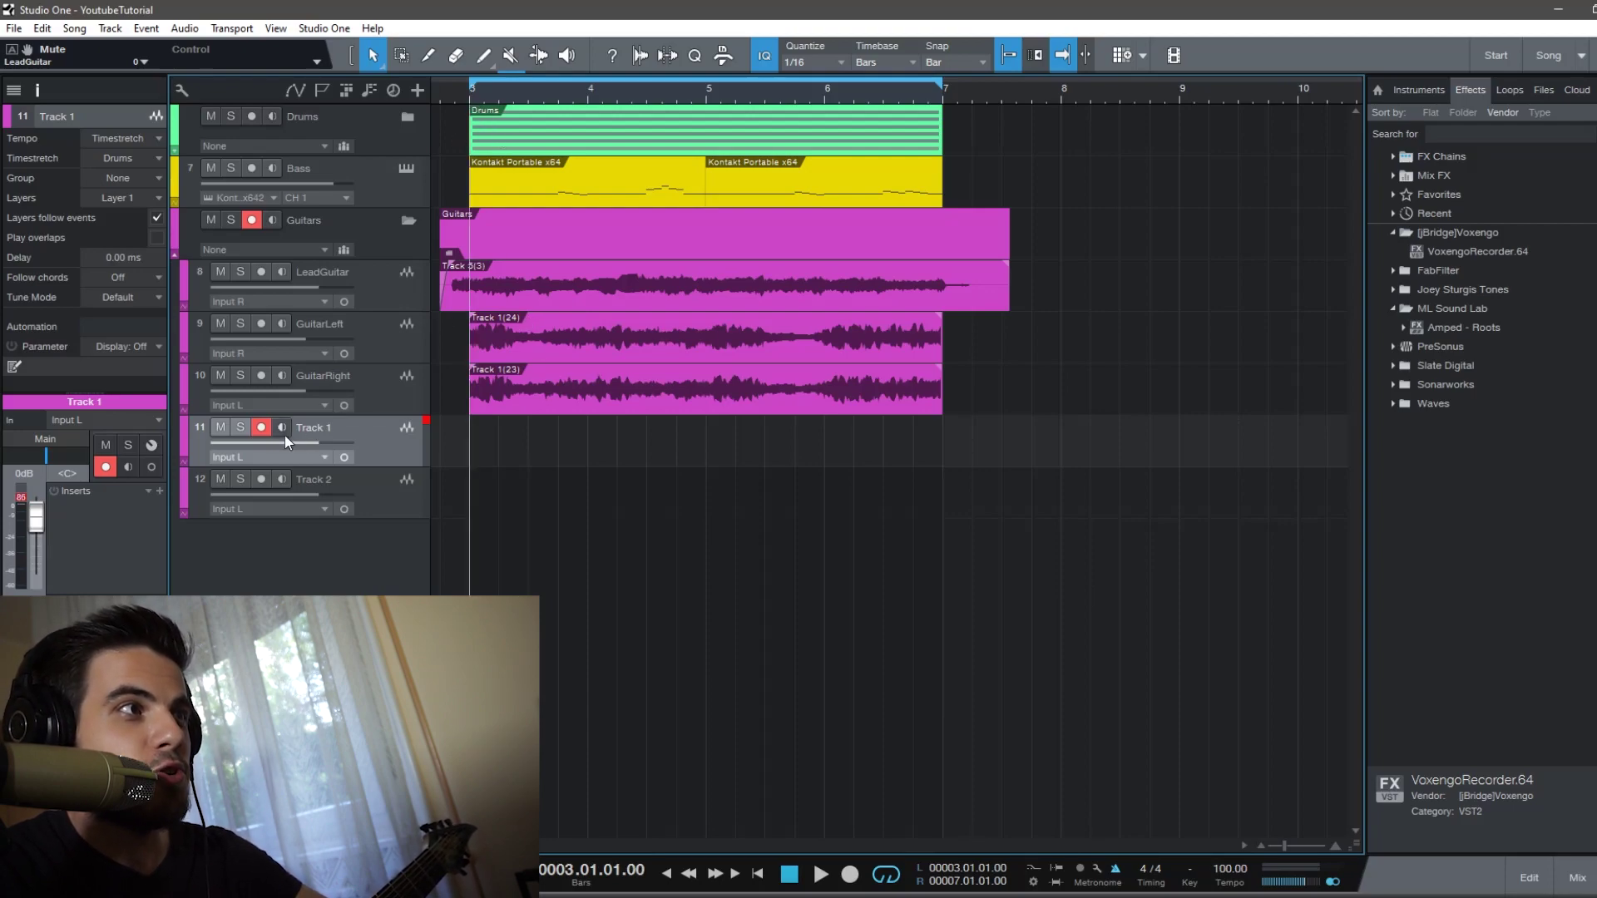
pyautogui.click(261, 427)
pyautogui.click(240, 375)
pyautogui.click(240, 323)
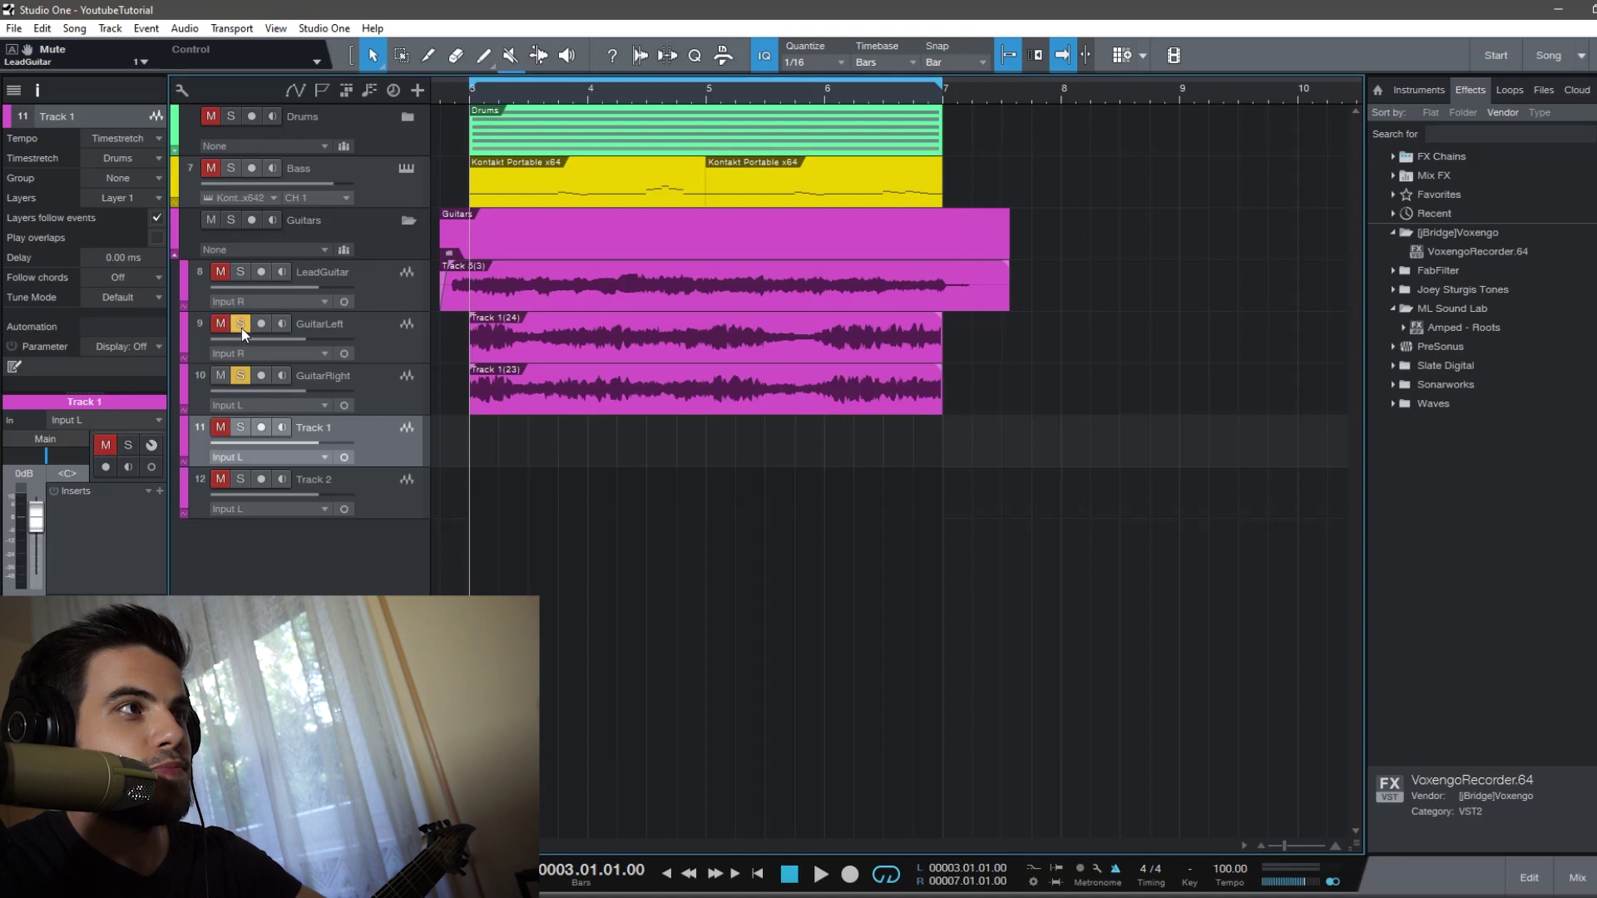
# Step: Turn looping off and play the soloed guitar tracks from bar 3 until past bar 7
pyautogui.press('/')
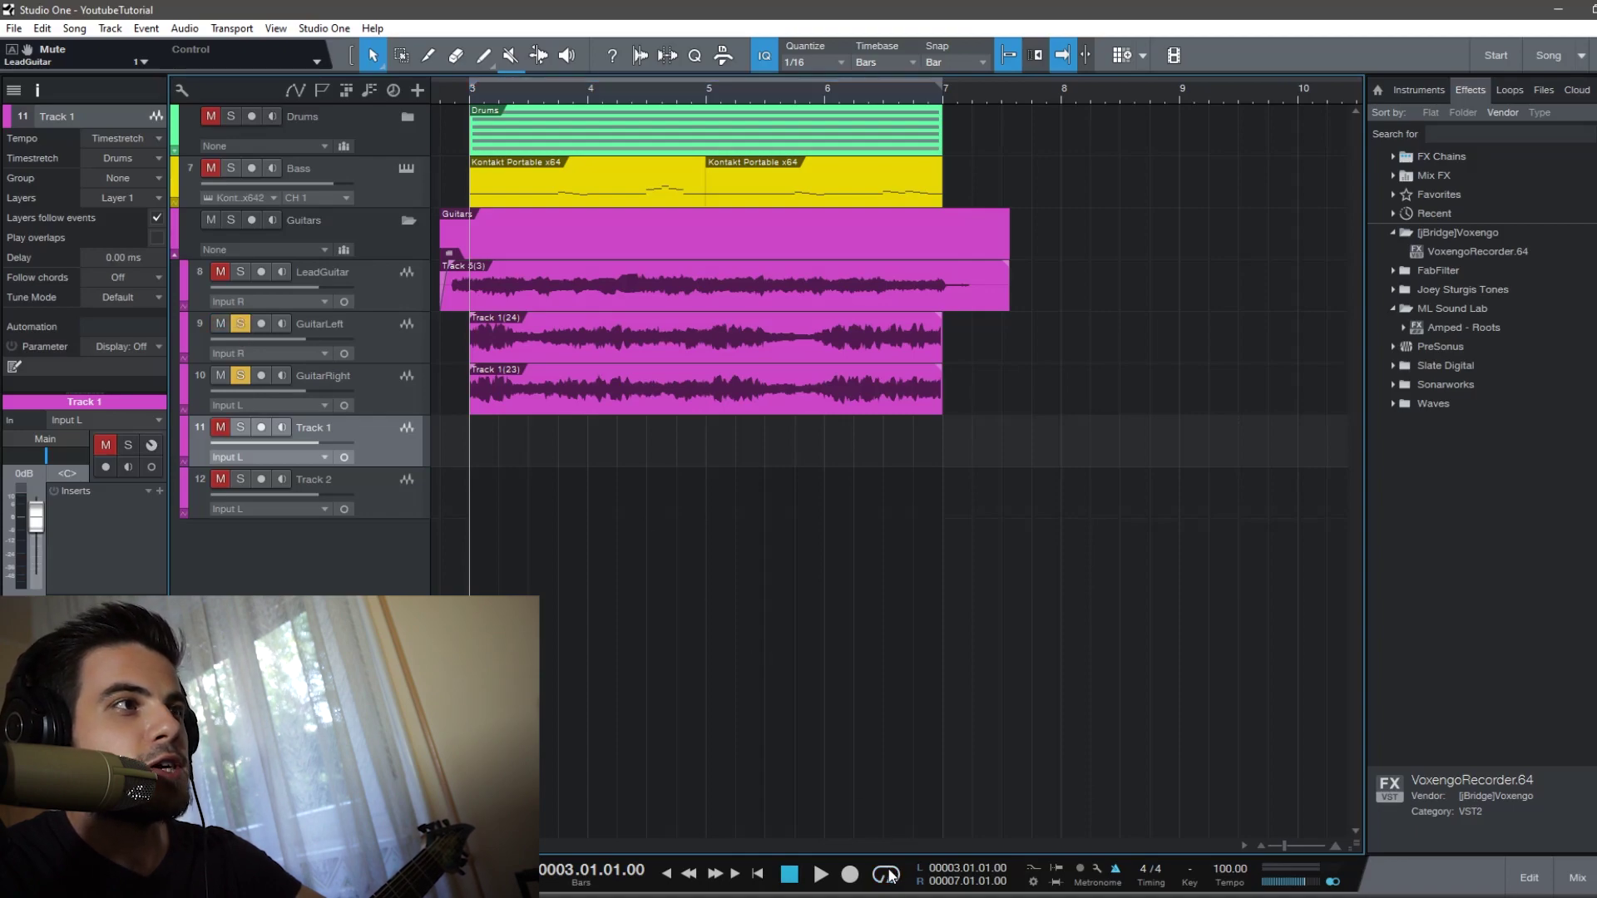
pyautogui.press('space')
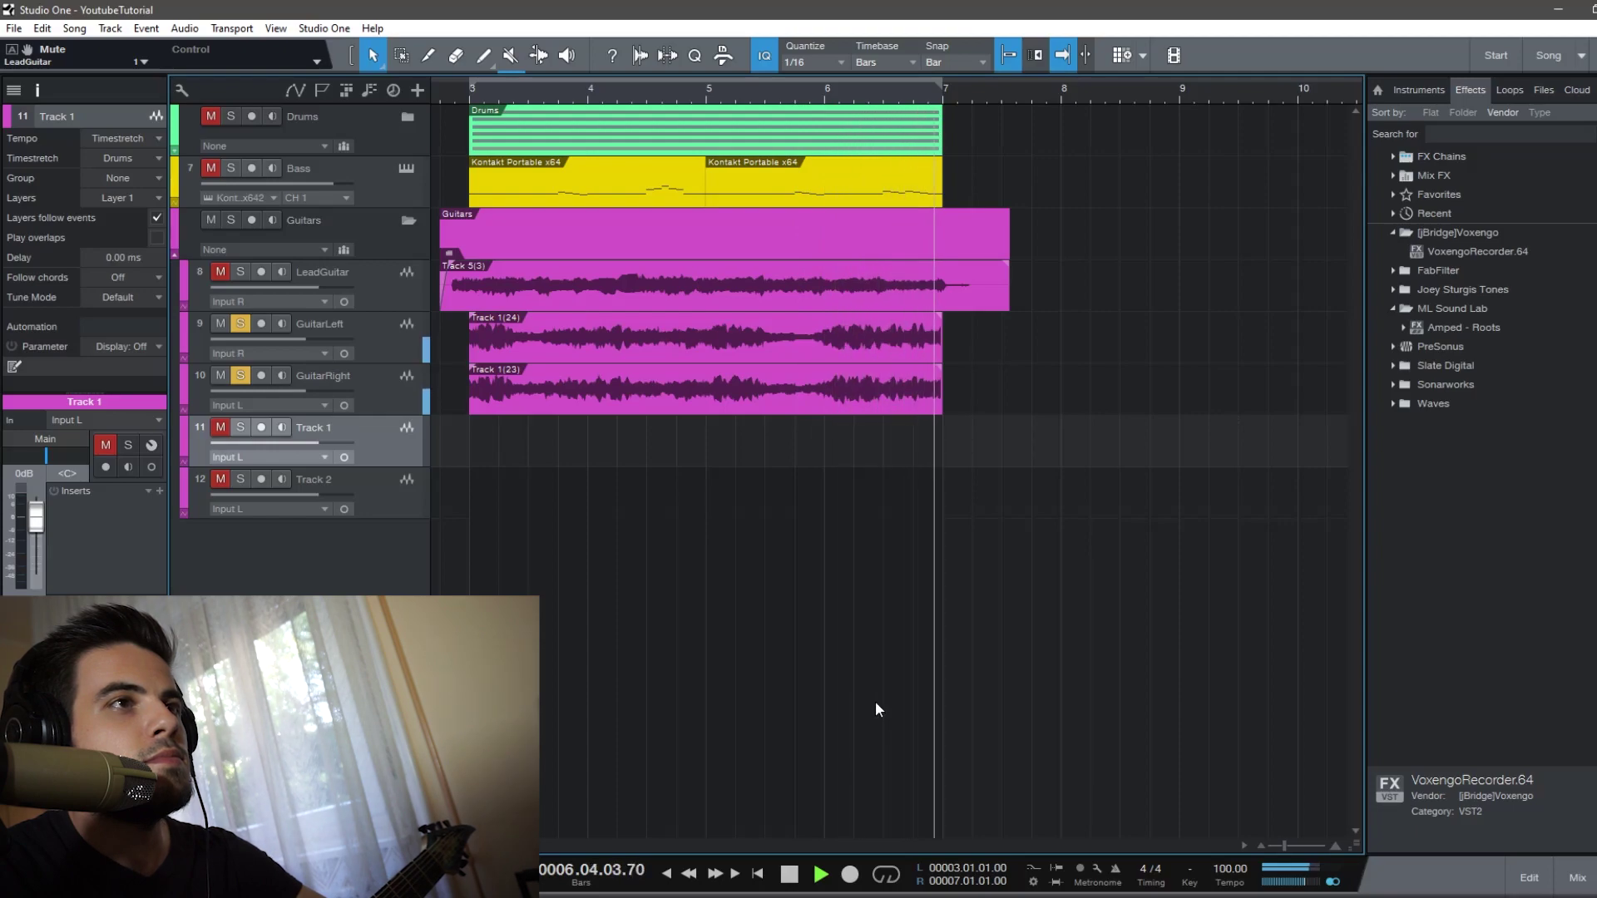
pyautogui.press('space')
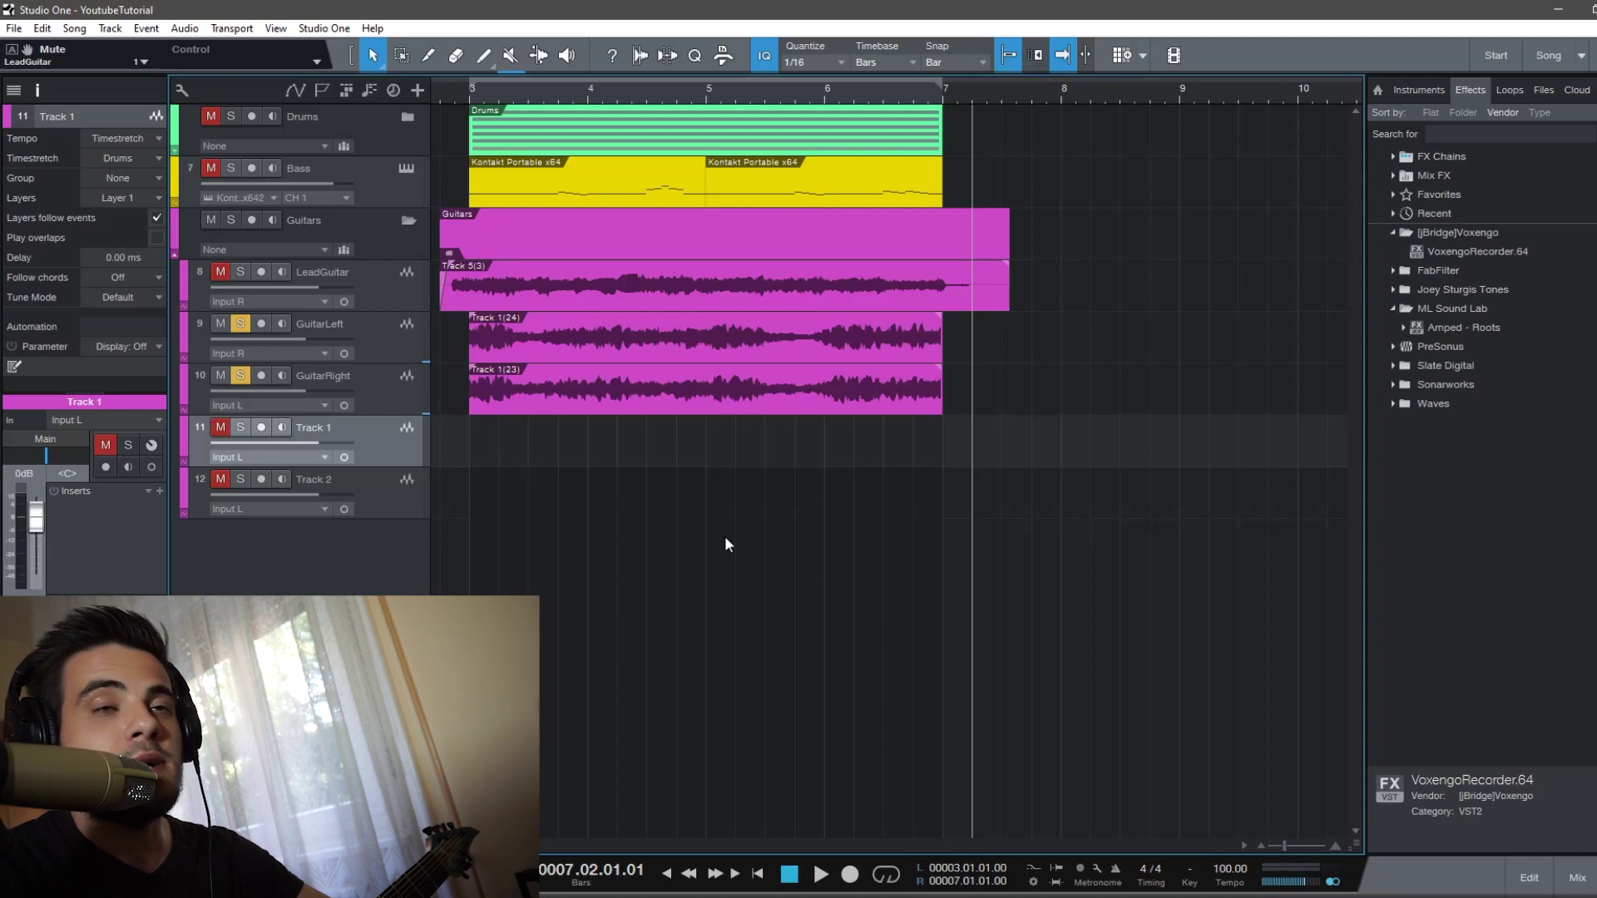
# Step: With GuitarLeft selected and the playhead back at bar 3, turn looping on and play the soloed guitars
pyautogui.click(398, 329)
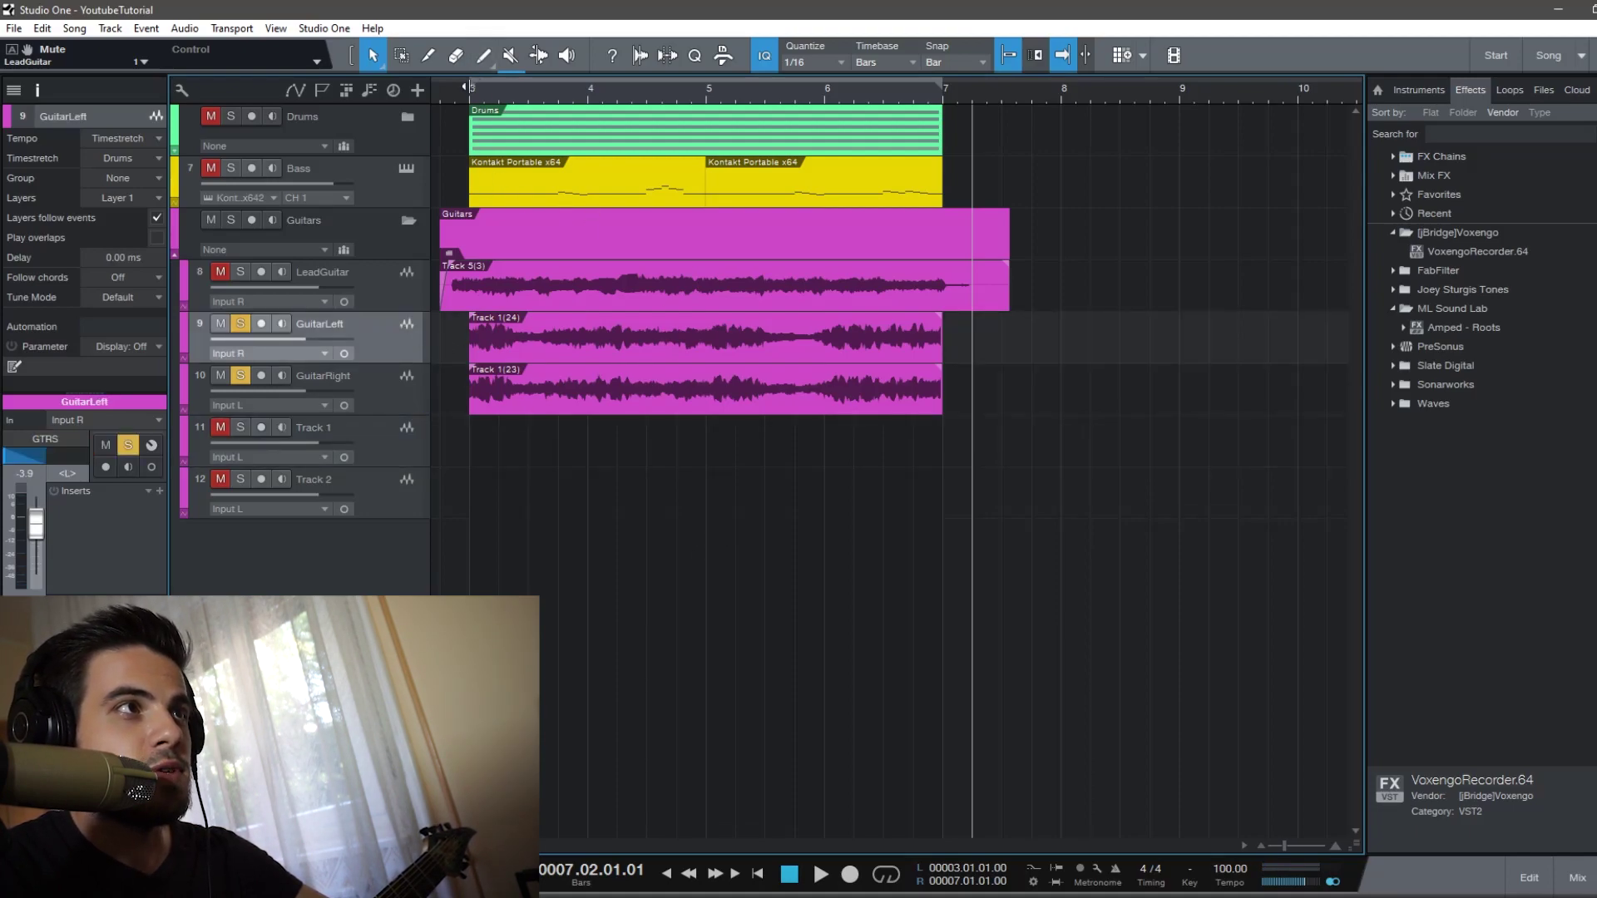
pyautogui.press('KP_1')
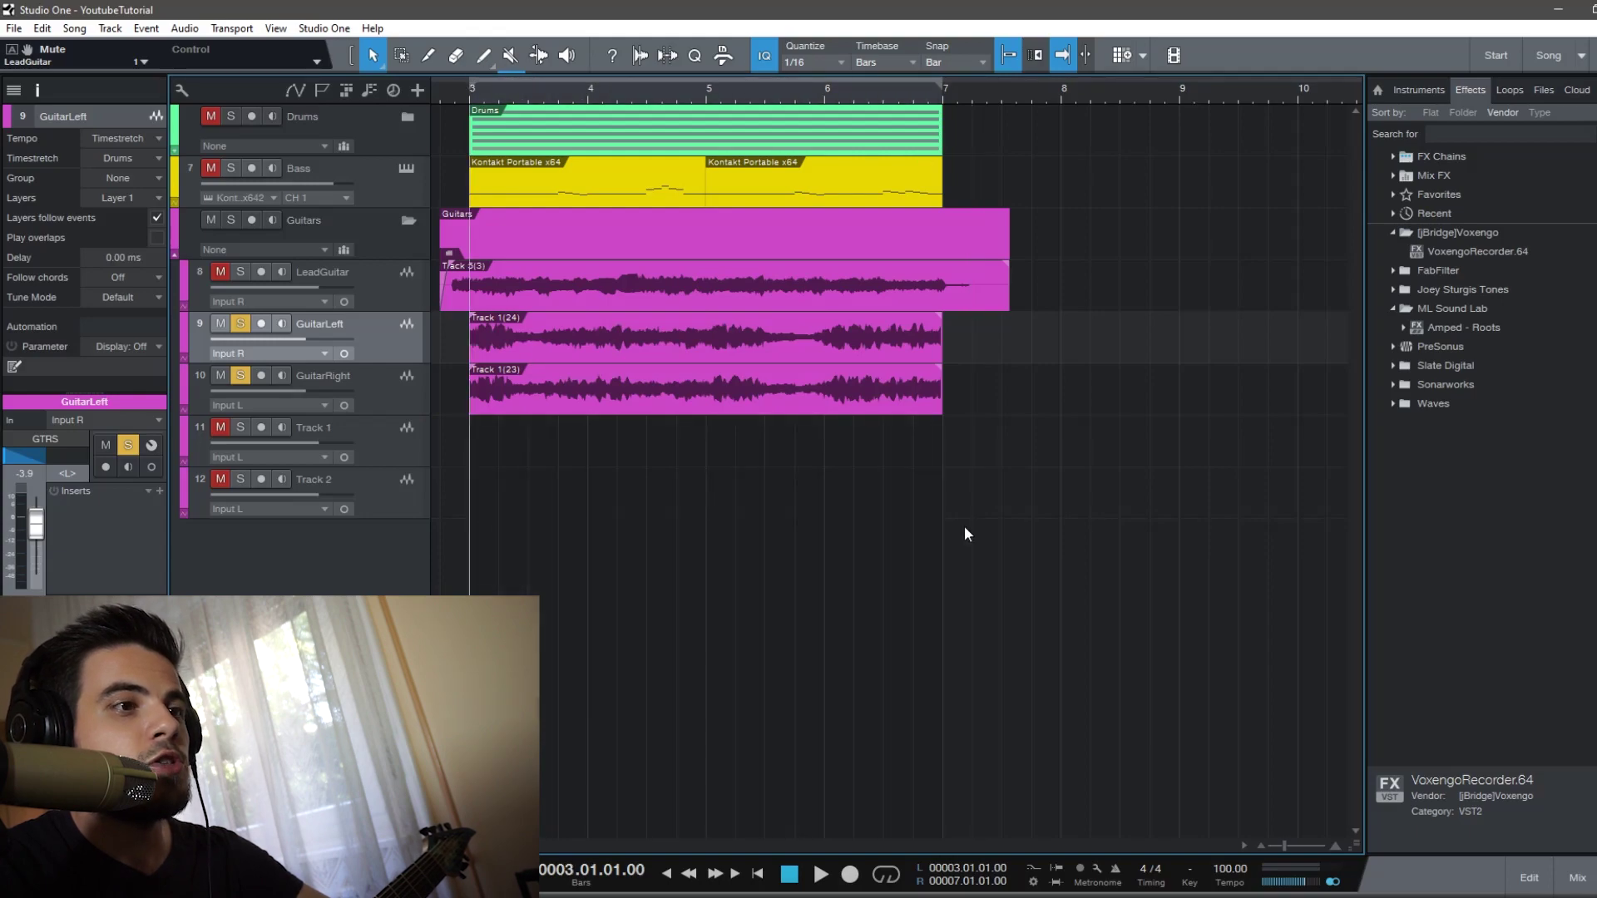
pyautogui.click(888, 876)
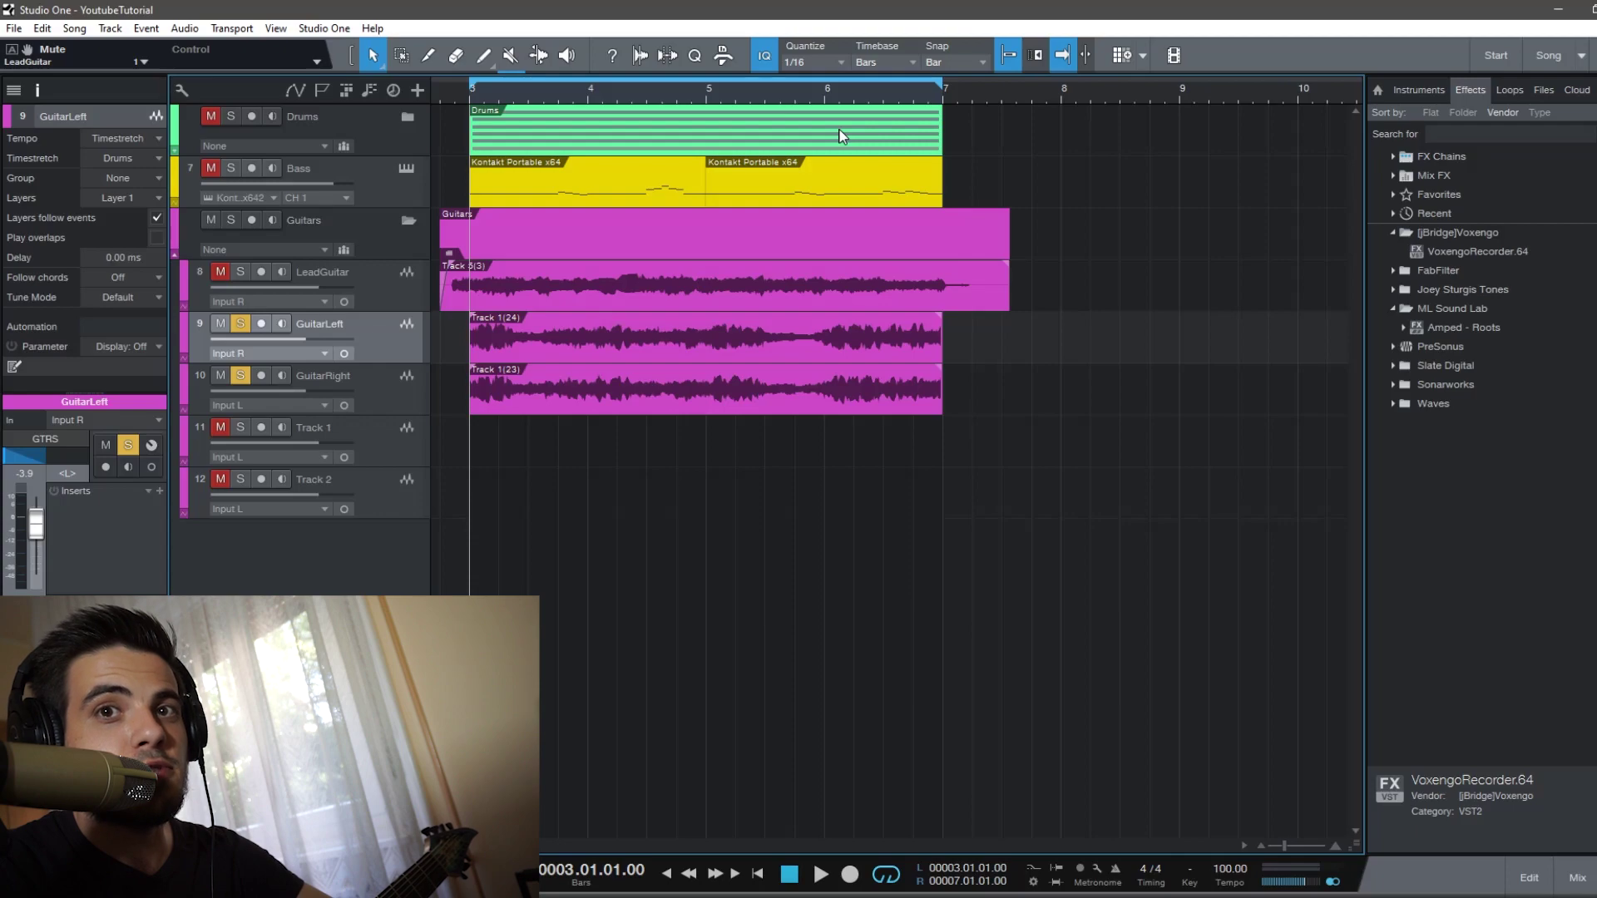
pyautogui.press('space')
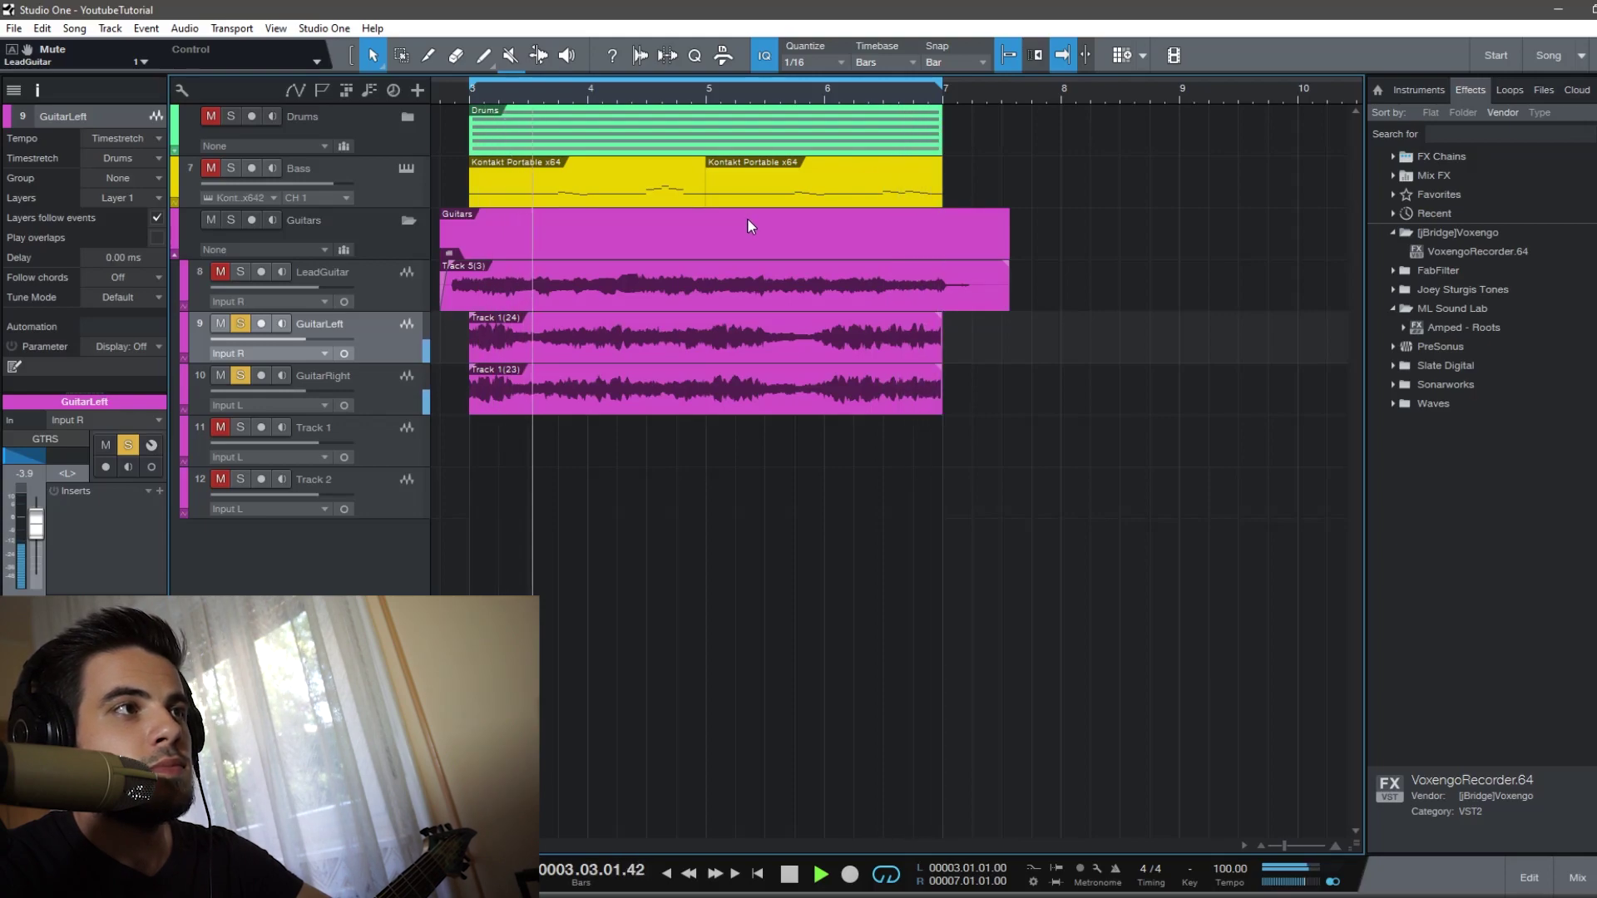
pyautogui.press('space')
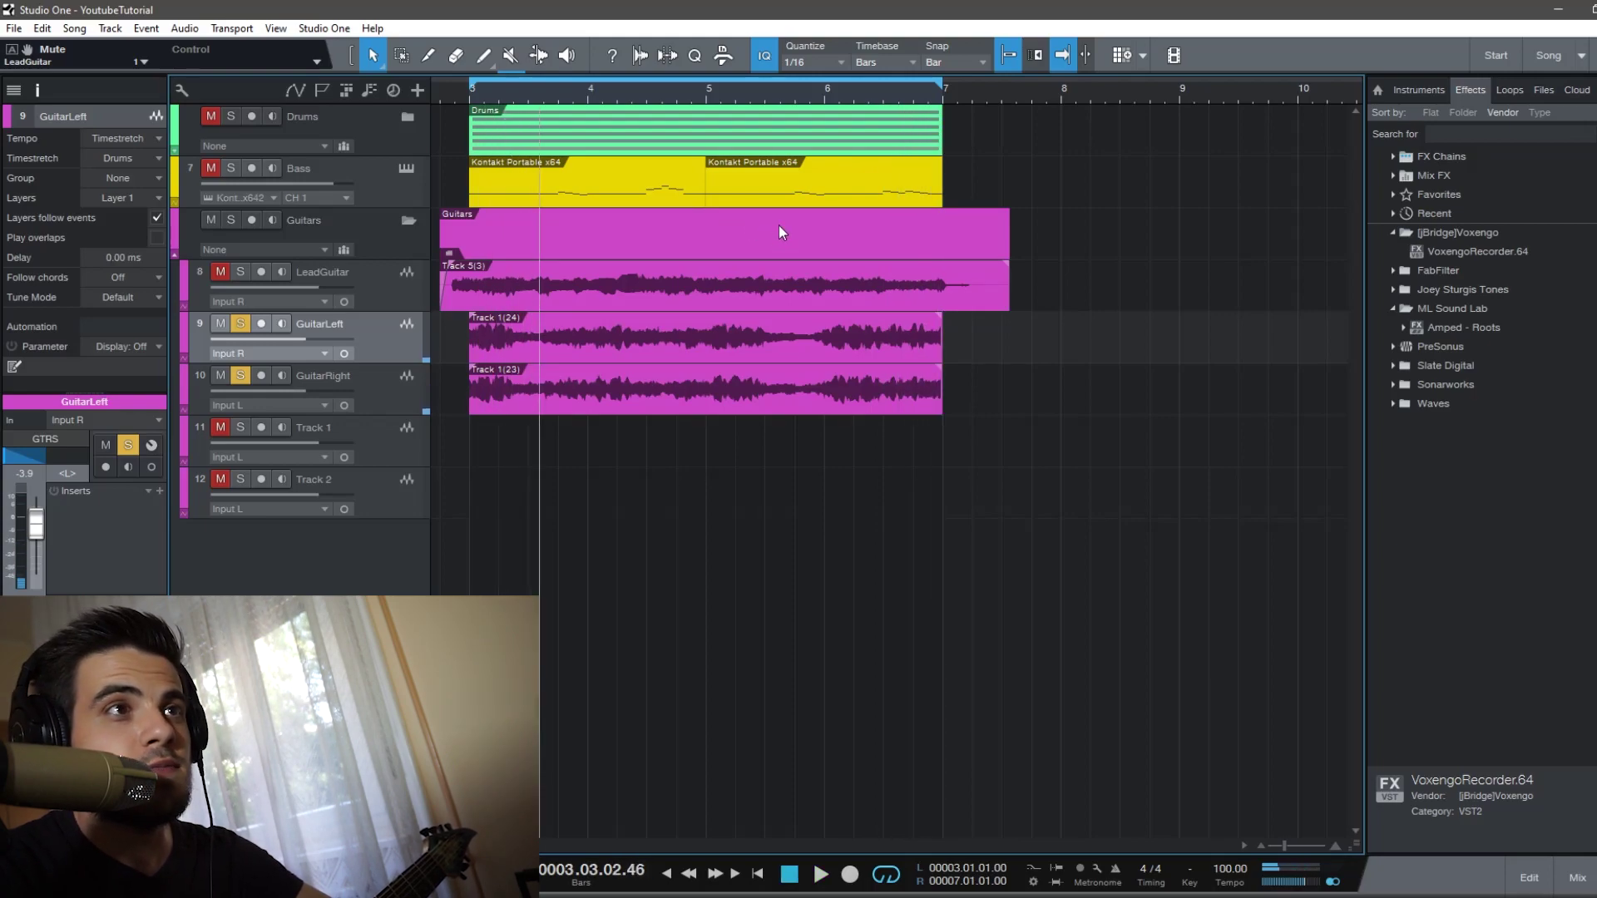
# Step: Turn looping off and play the soloed guitars from late in bar 6 past the end of their takes at bar 7
pyautogui.click(907, 99)
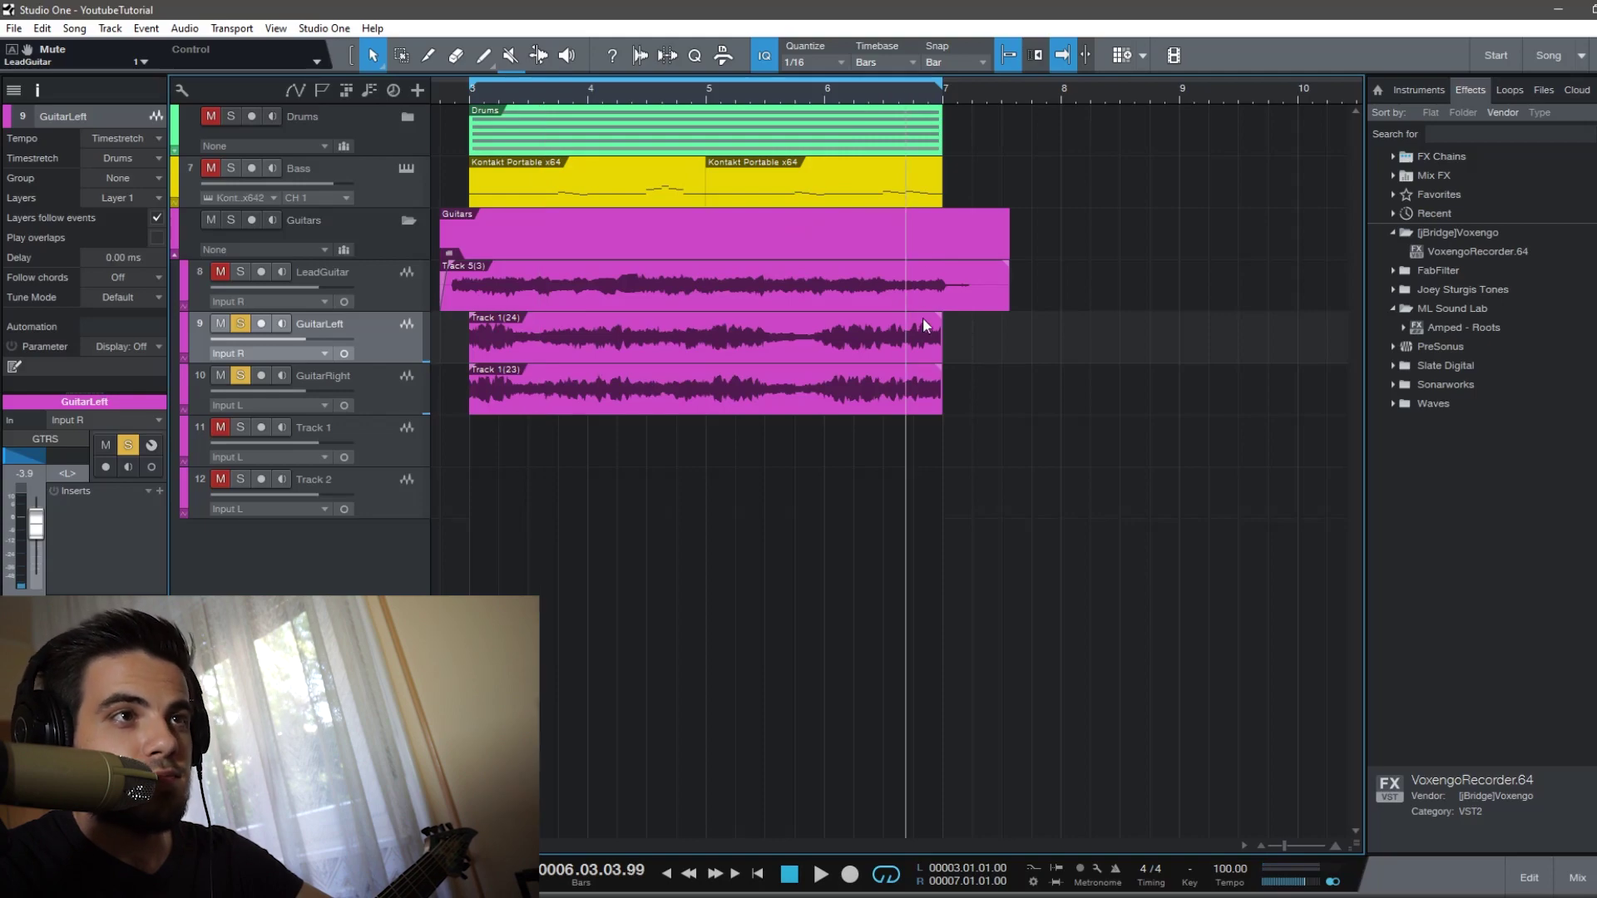
pyautogui.click(887, 874)
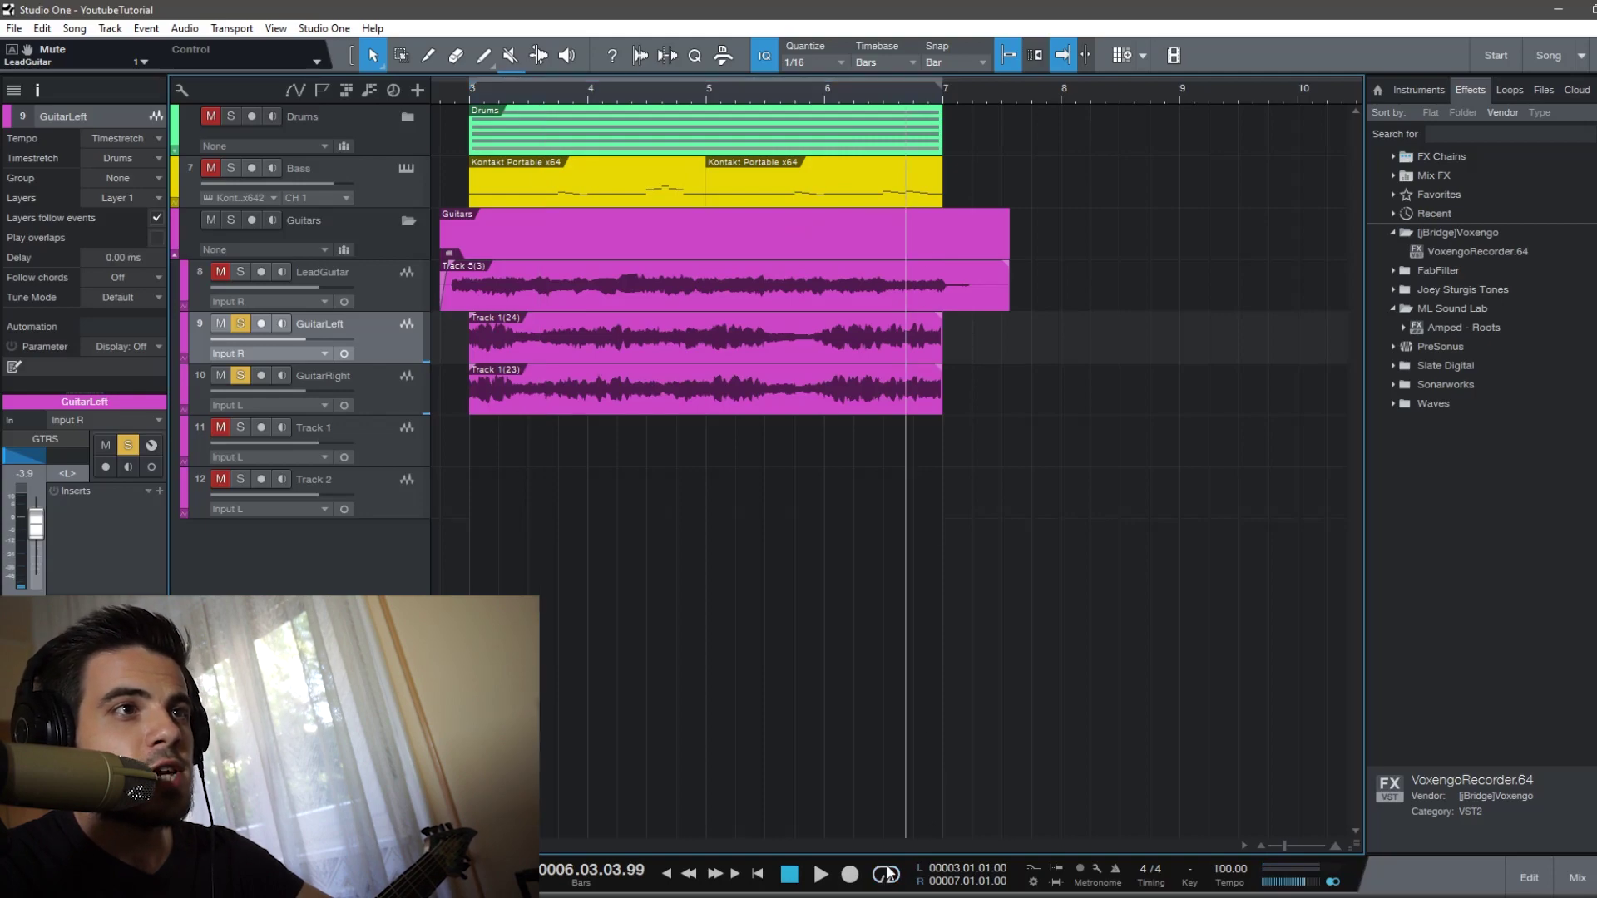
pyautogui.click(880, 100)
pyautogui.press('space')
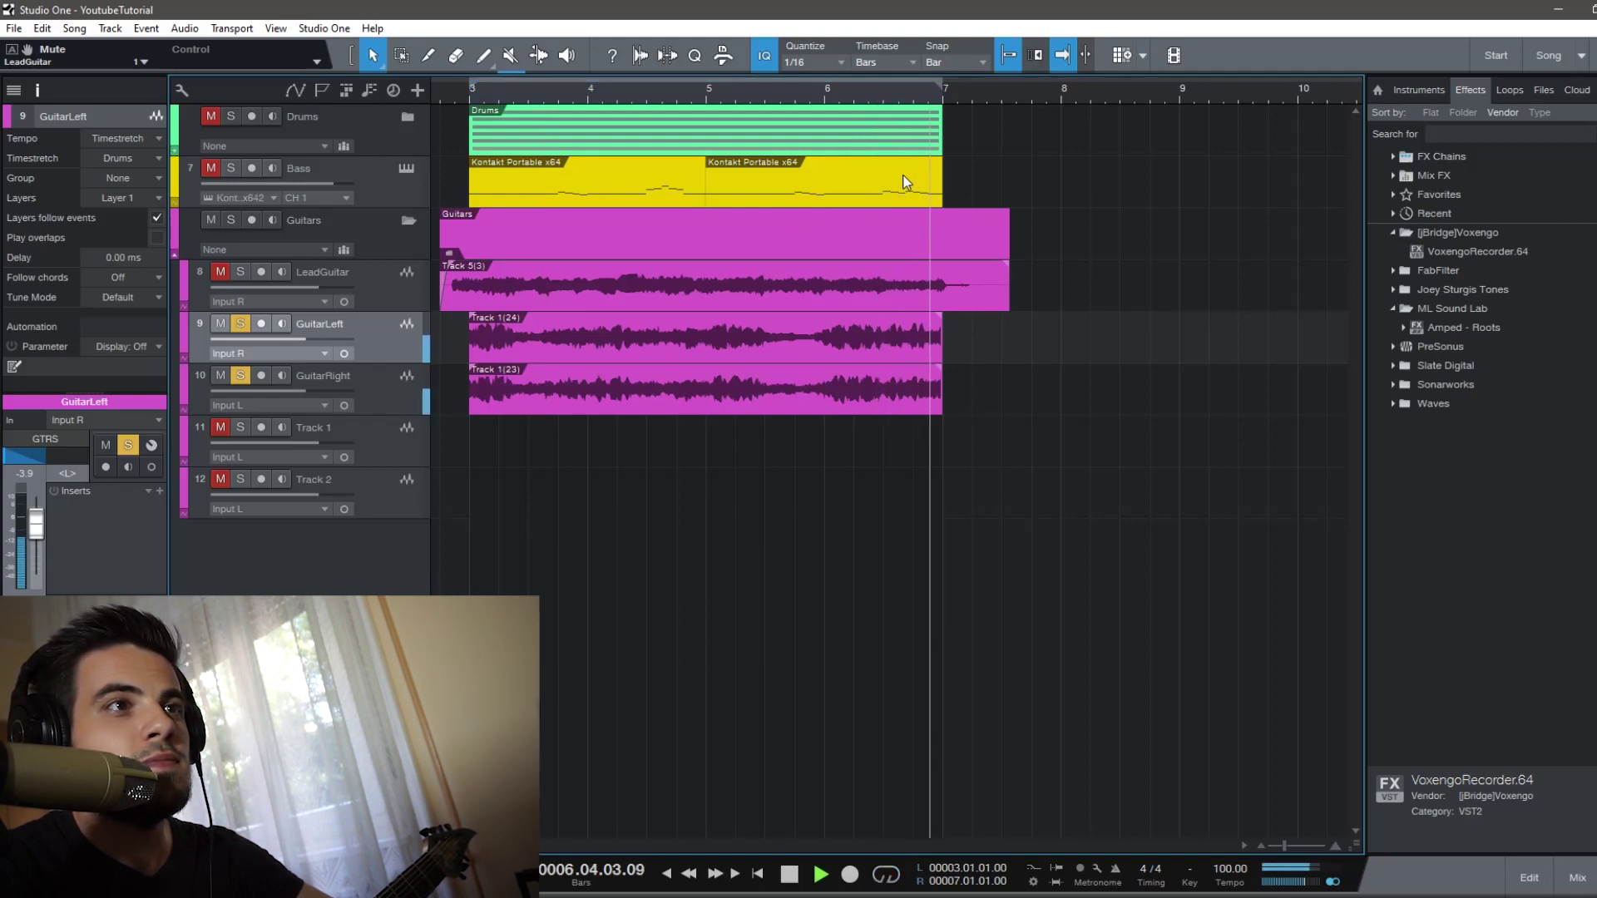
pyautogui.press('space')
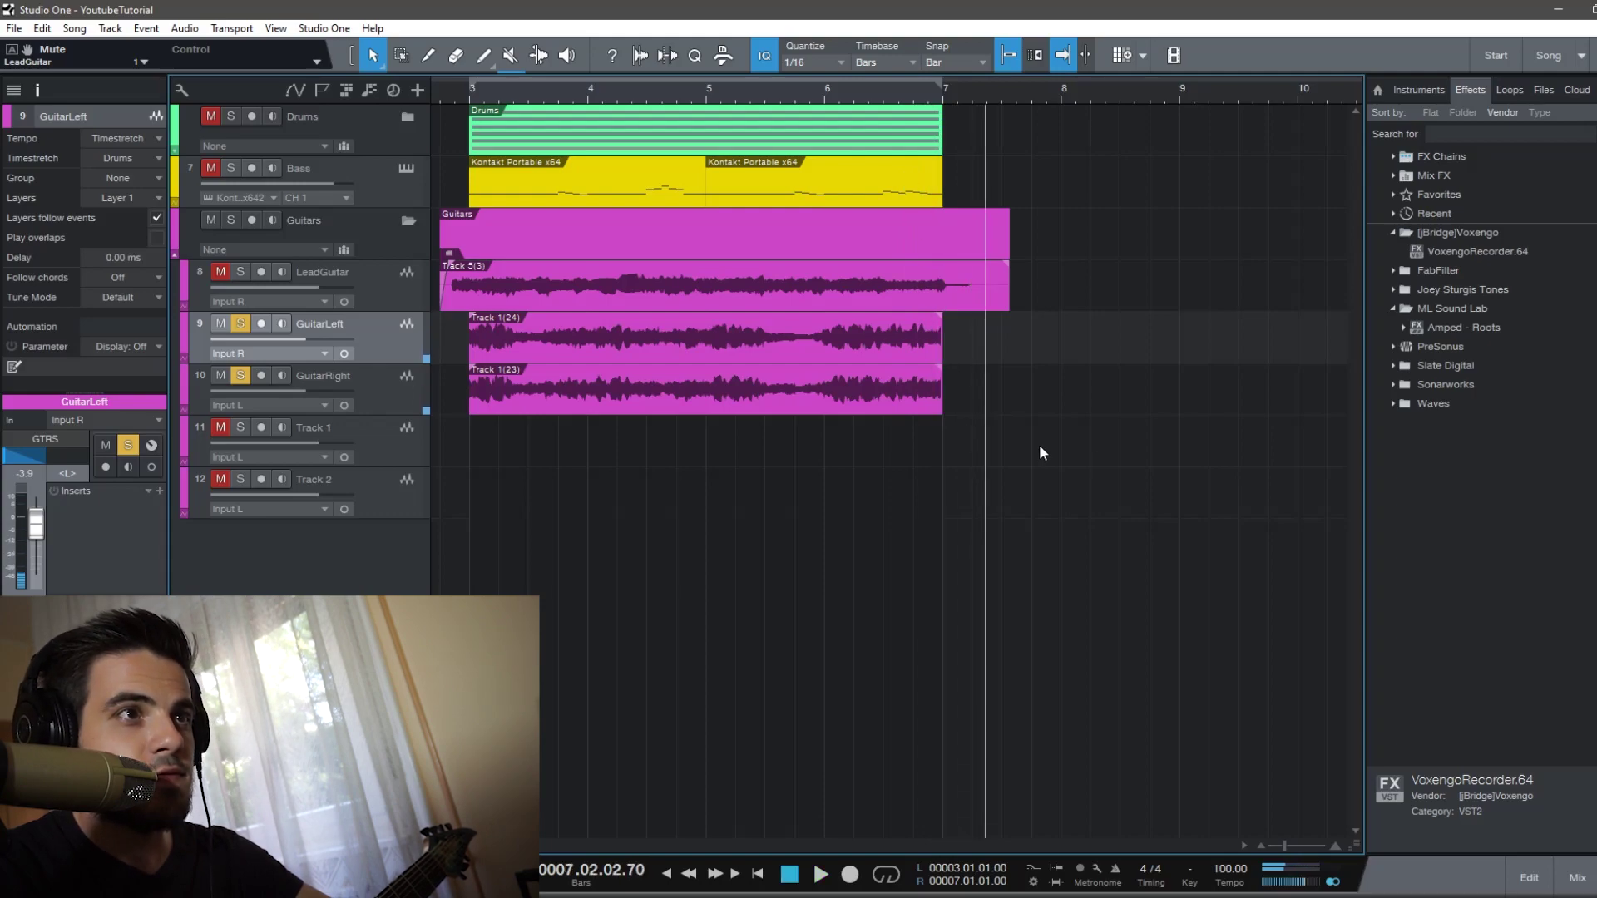
# Step: Duplicate the GuitarLeft and GuitarRight takes so the copies start at bar 7
pyautogui.moveTo(1180, 522); pyautogui.dragTo(870, 315)
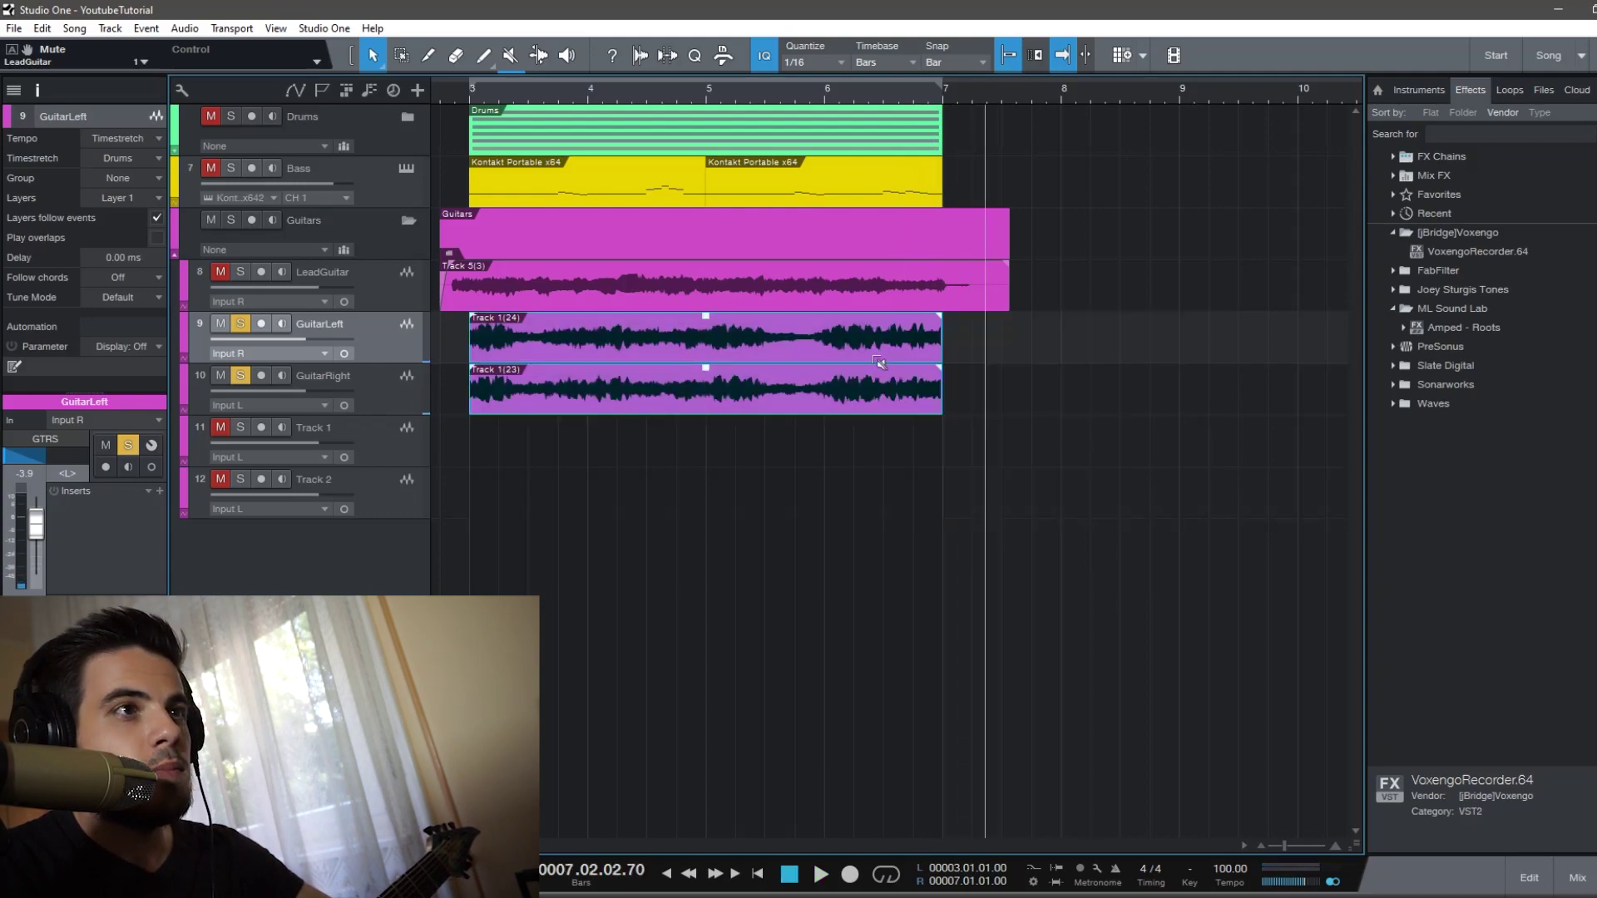
pyautogui.click(949, 92)
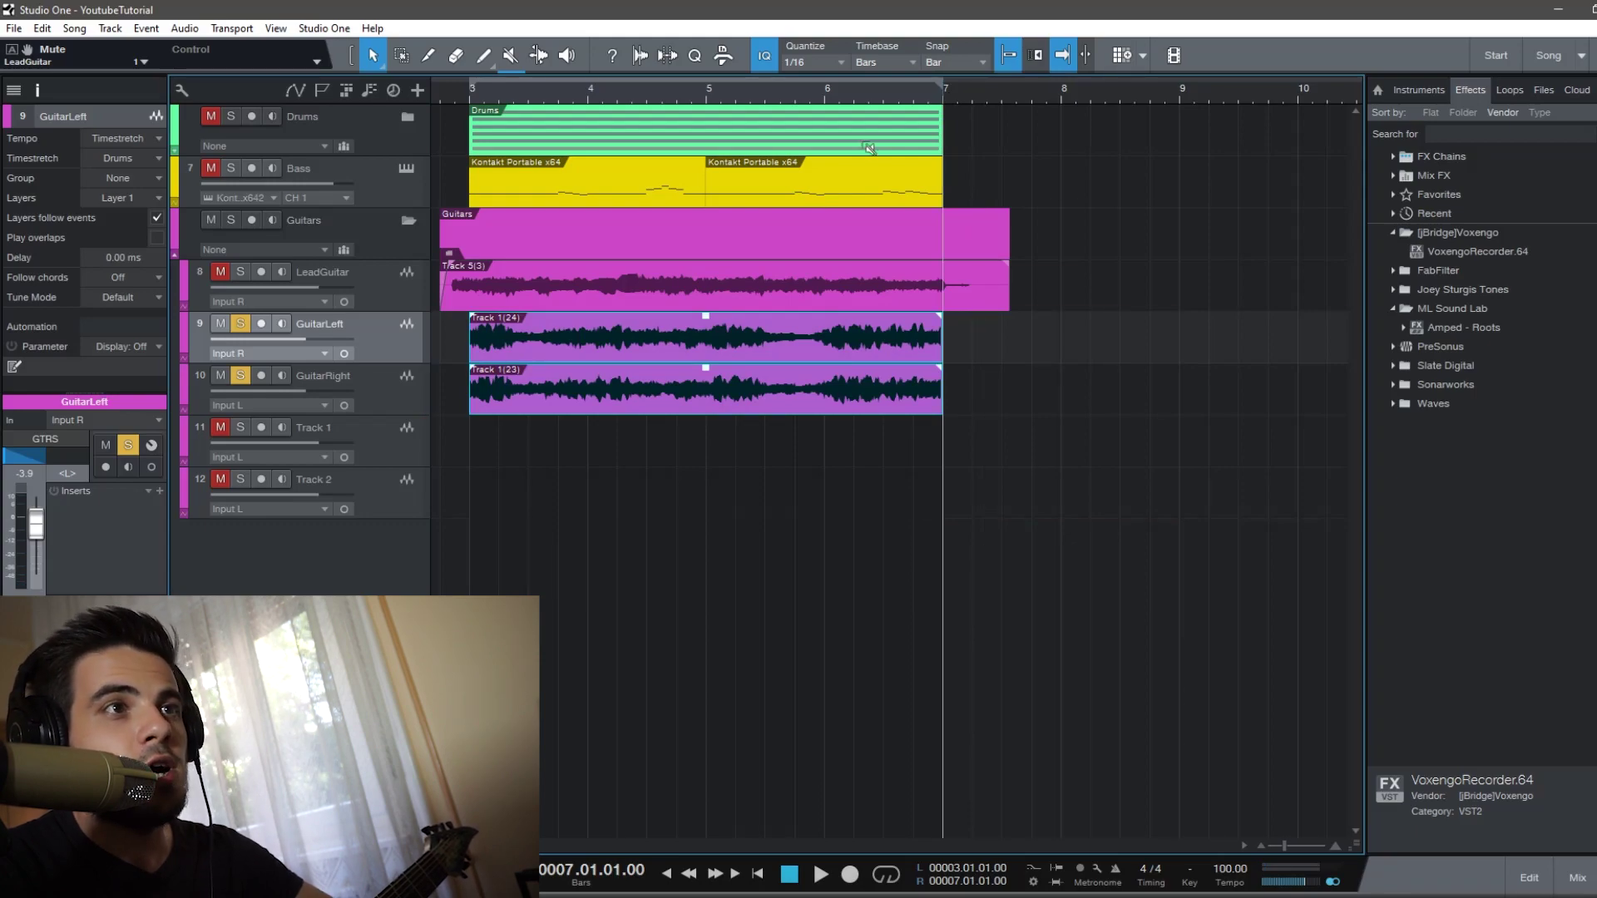
pyautogui.press('d')
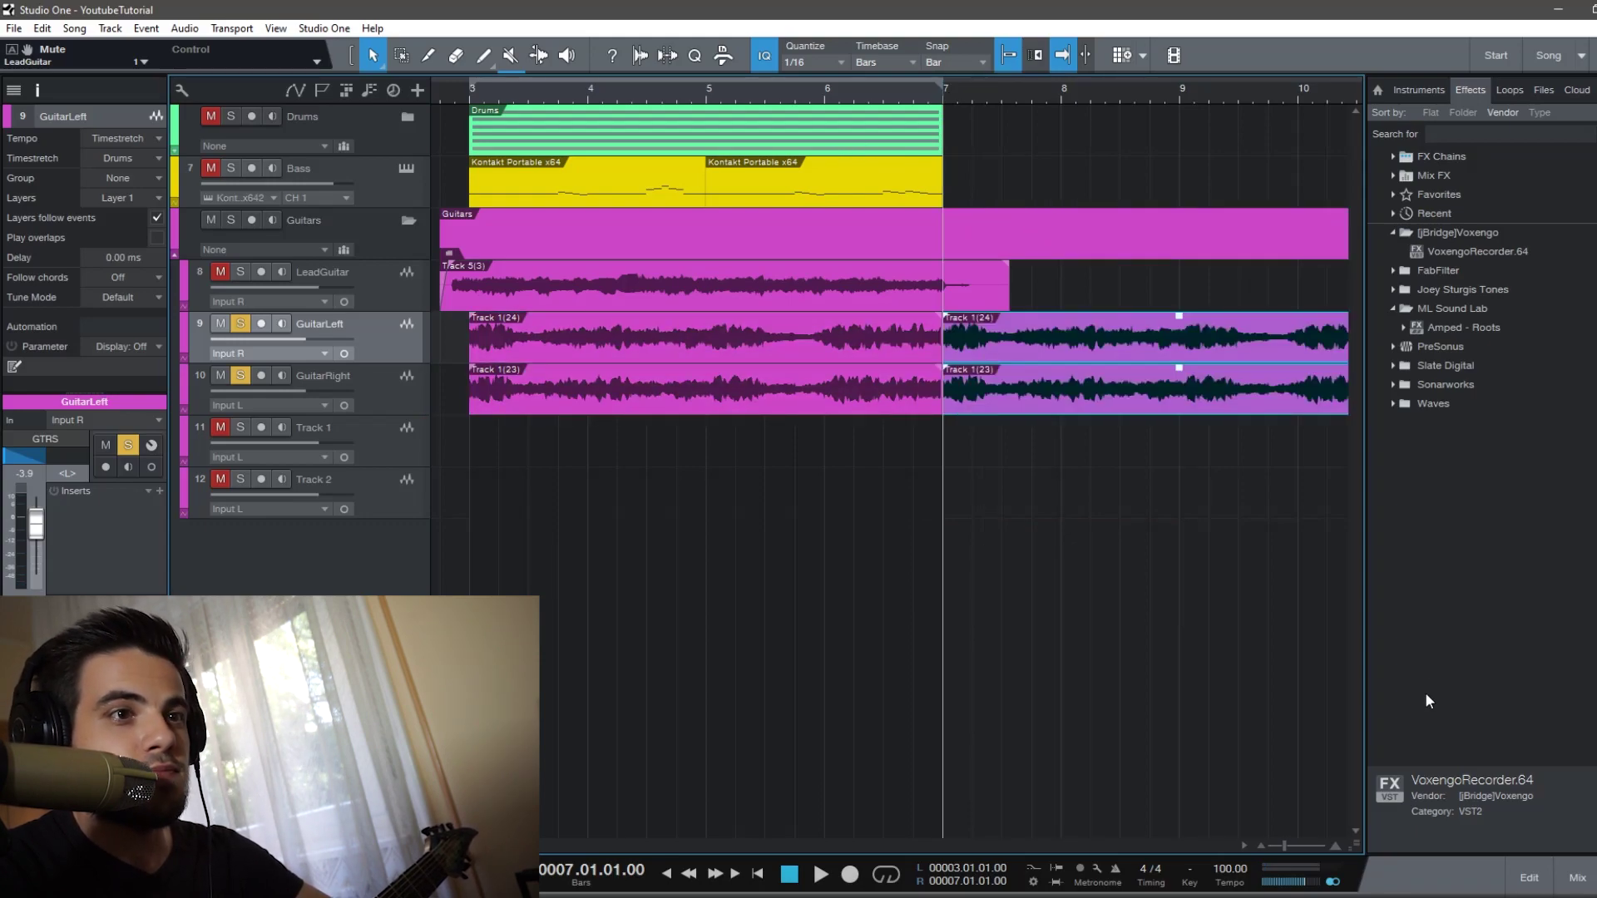
# Step: Crossfade the original and duplicated takes at bar 7 on both GuitarLeft and GuitarRight
pyautogui.moveTo(1284, 842); pyautogui.dragTo(1306, 835)
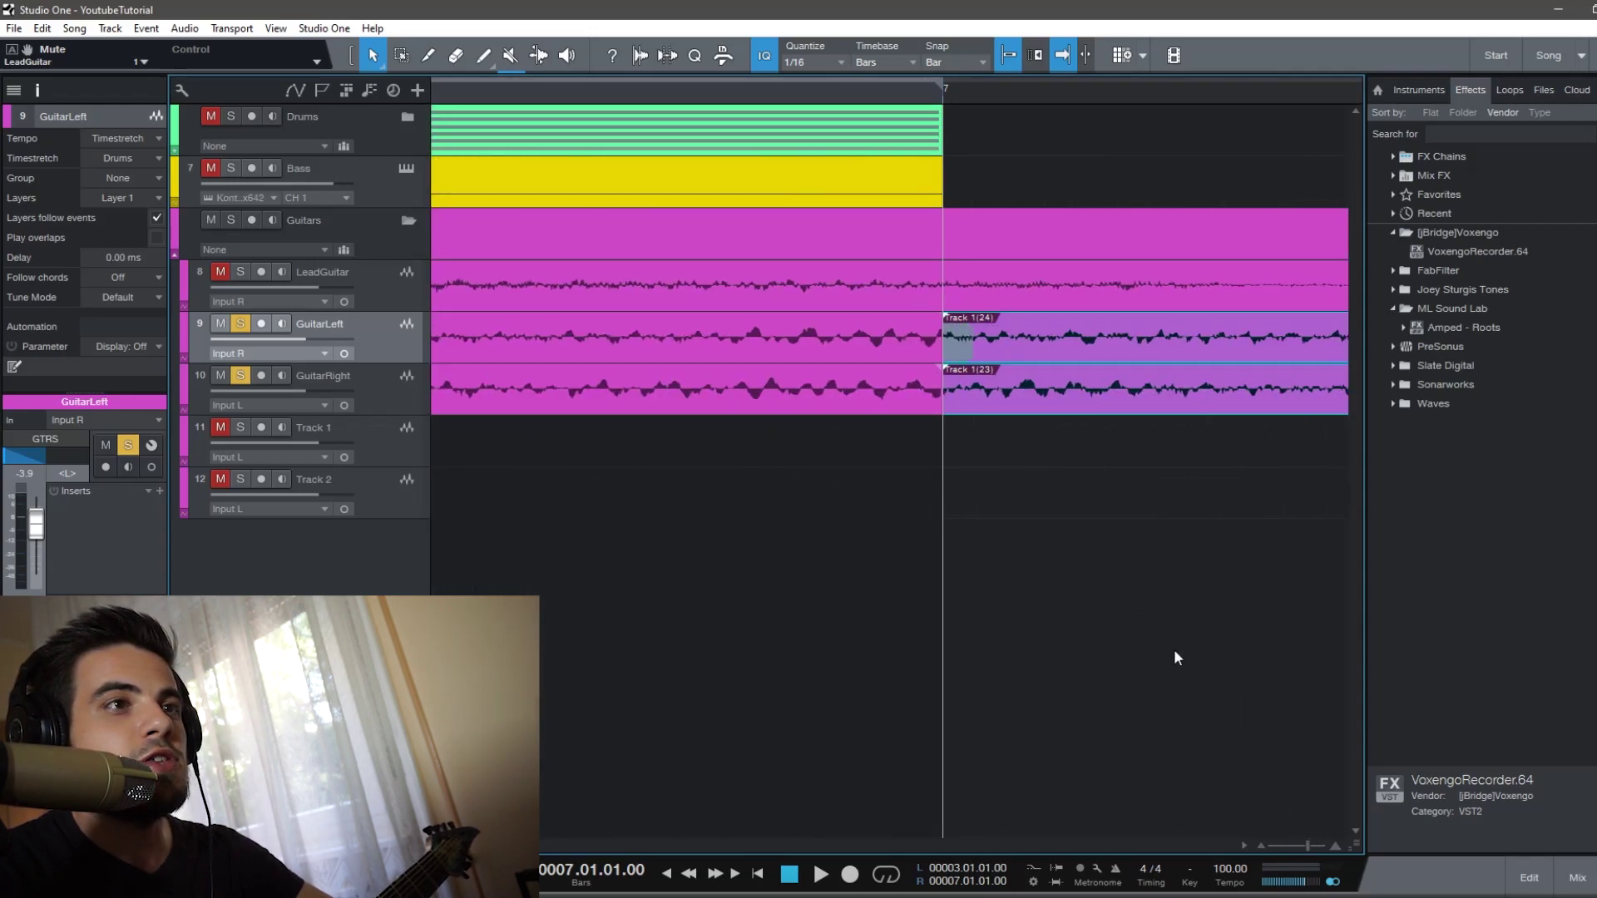
pyautogui.moveTo(1006, 462); pyautogui.dragTo(865, 356)
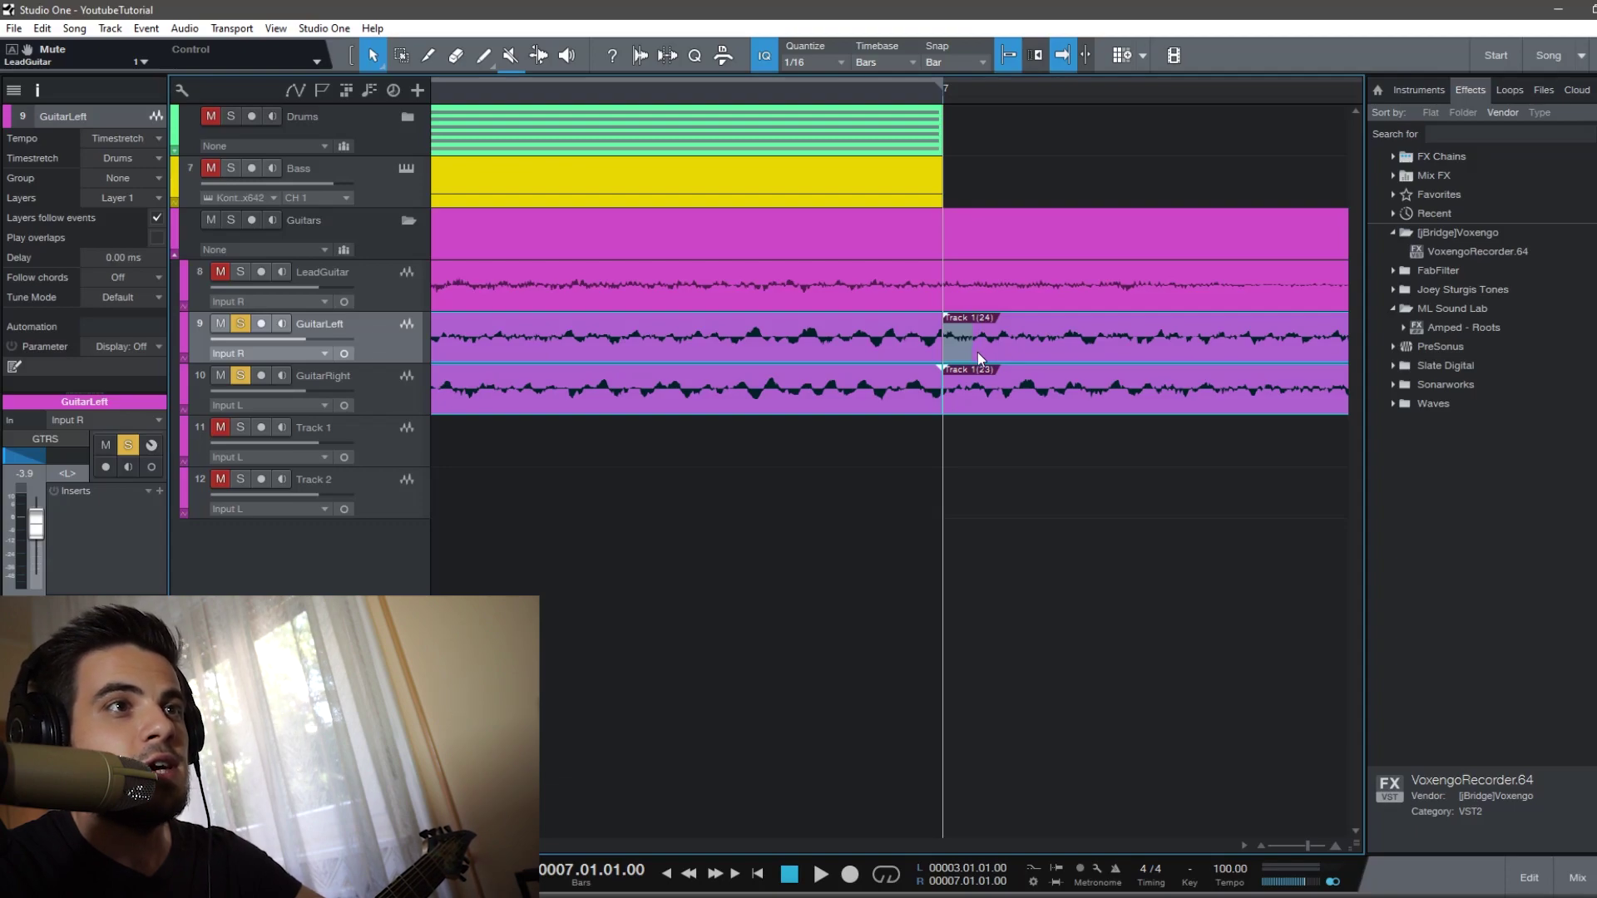
pyautogui.press('x')
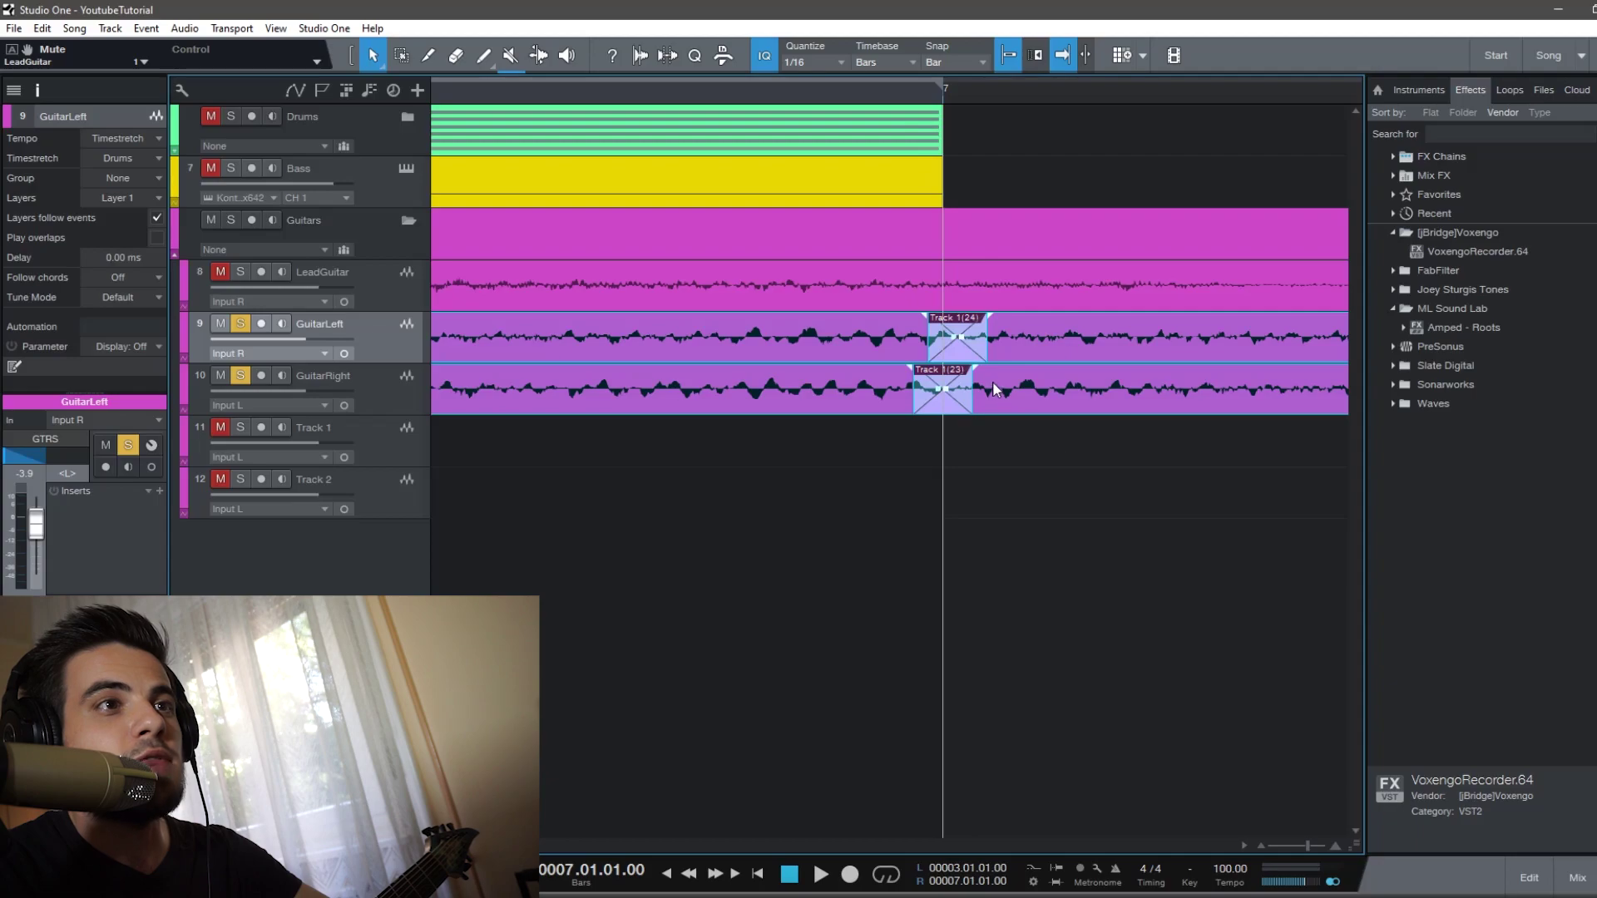
# Step: Play the soloed guitars from bar 6 through the crossfaded join at bar 7
pyautogui.moveTo(1305, 848); pyautogui.dragTo(1286, 846)
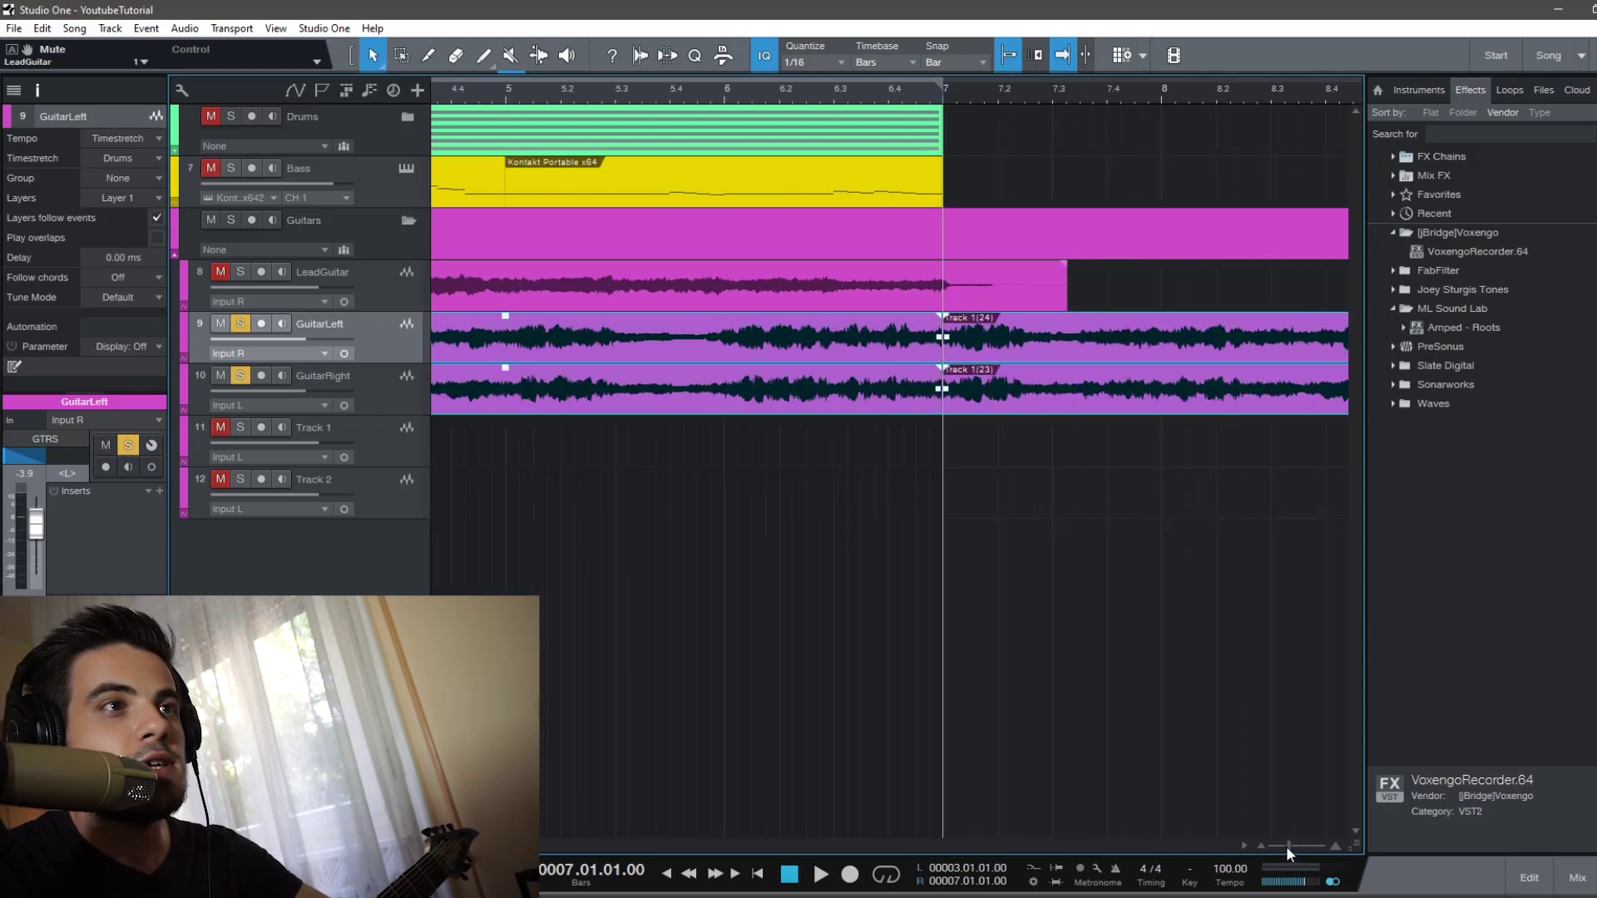
pyautogui.click(725, 98)
pyautogui.press('space')
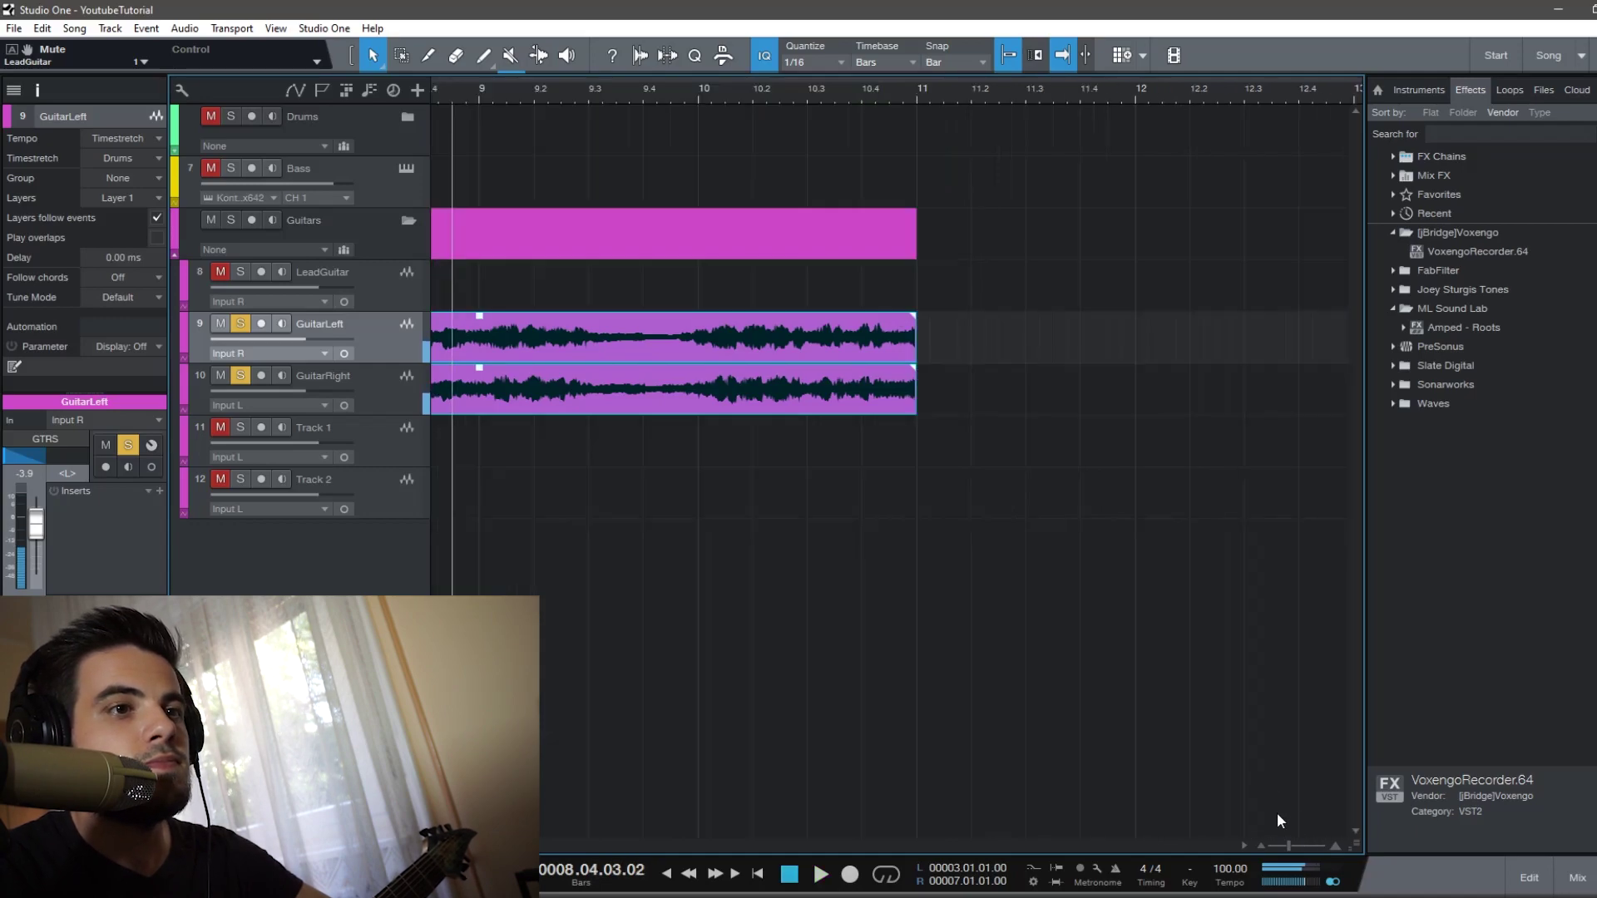
# Step: Delete the duplicated GuitarLeft and GuitarRight takes after bar 7
pyautogui.click(1262, 846)
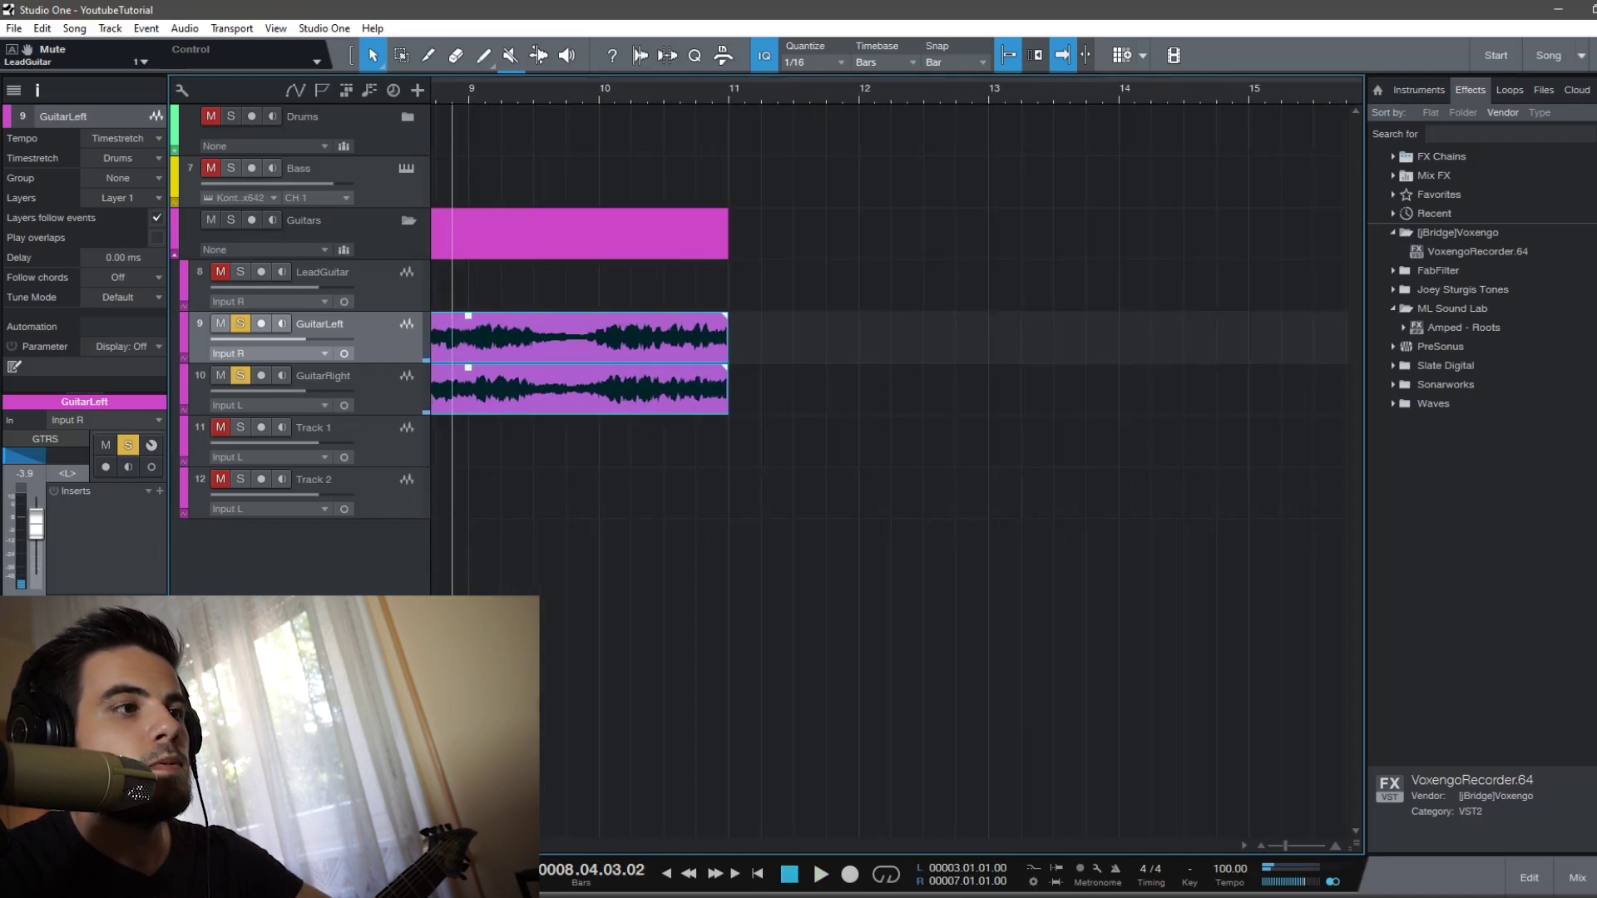
pyautogui.hscroll(-5, 899, 457)
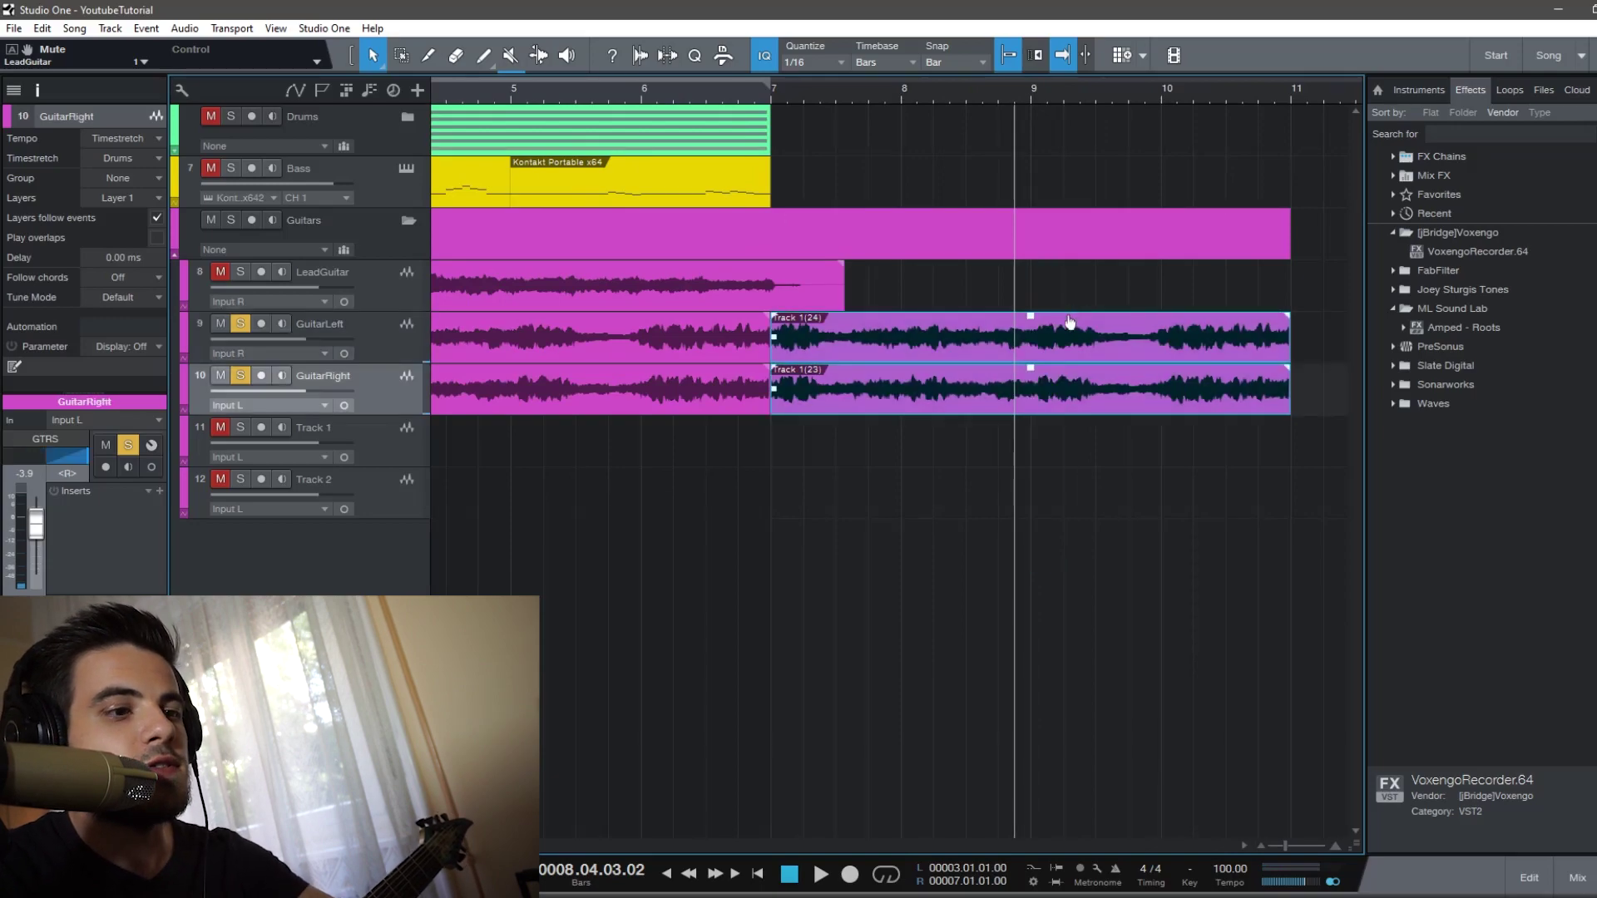
pyautogui.press('Delete')
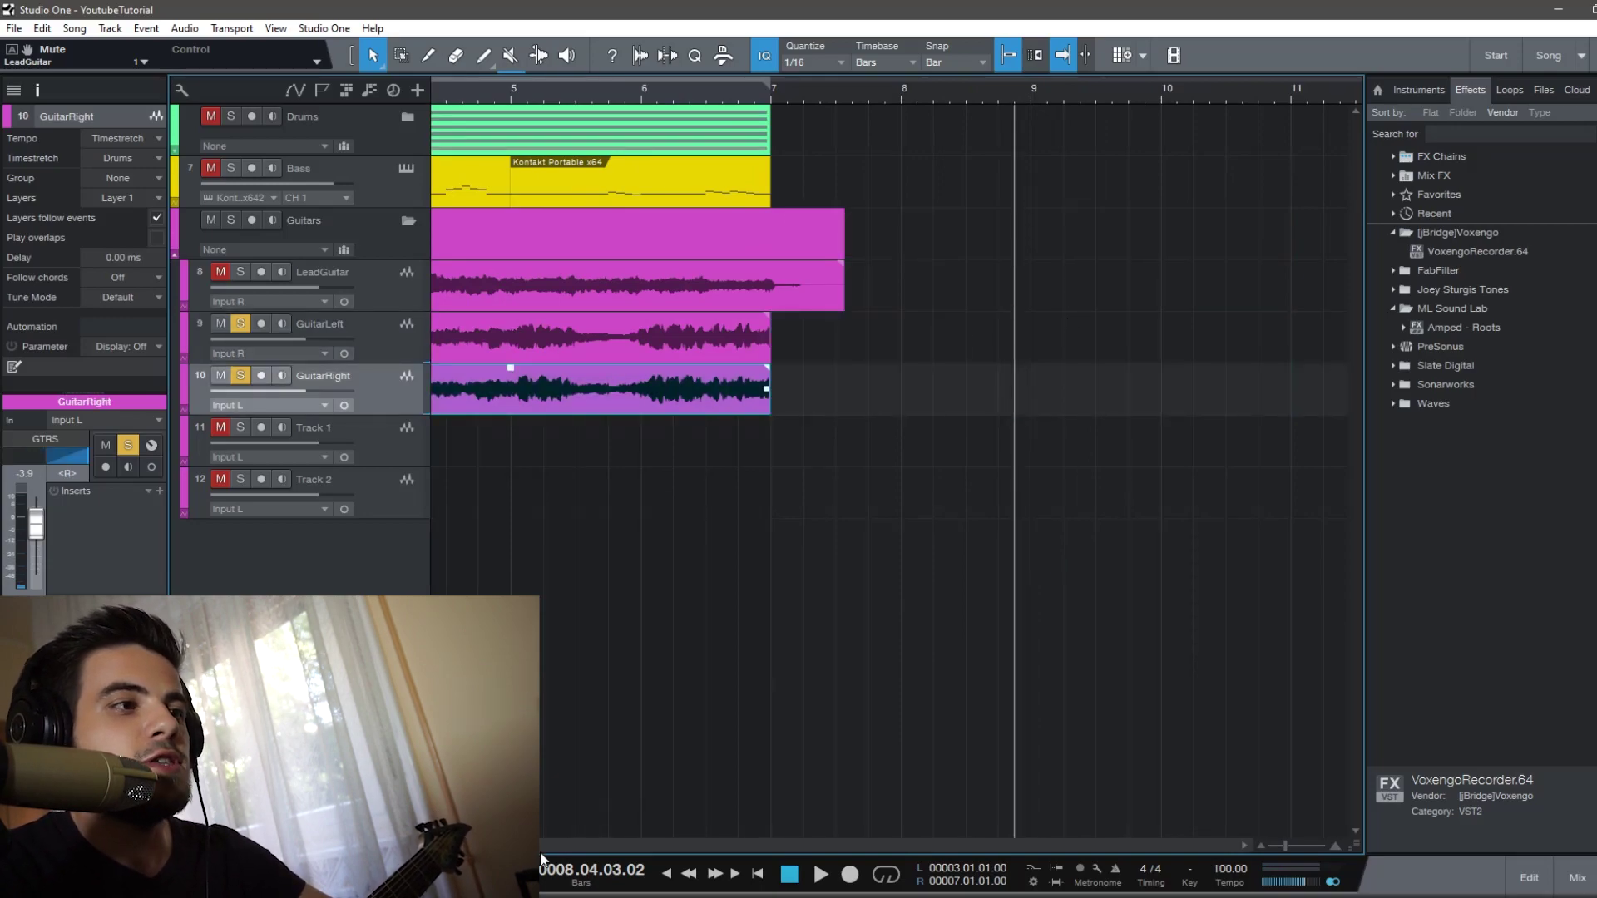
# Step: Clear all track solos and play the full arrangement from bar 2 with looping on
pyautogui.hscroll(-4, 670, 266)
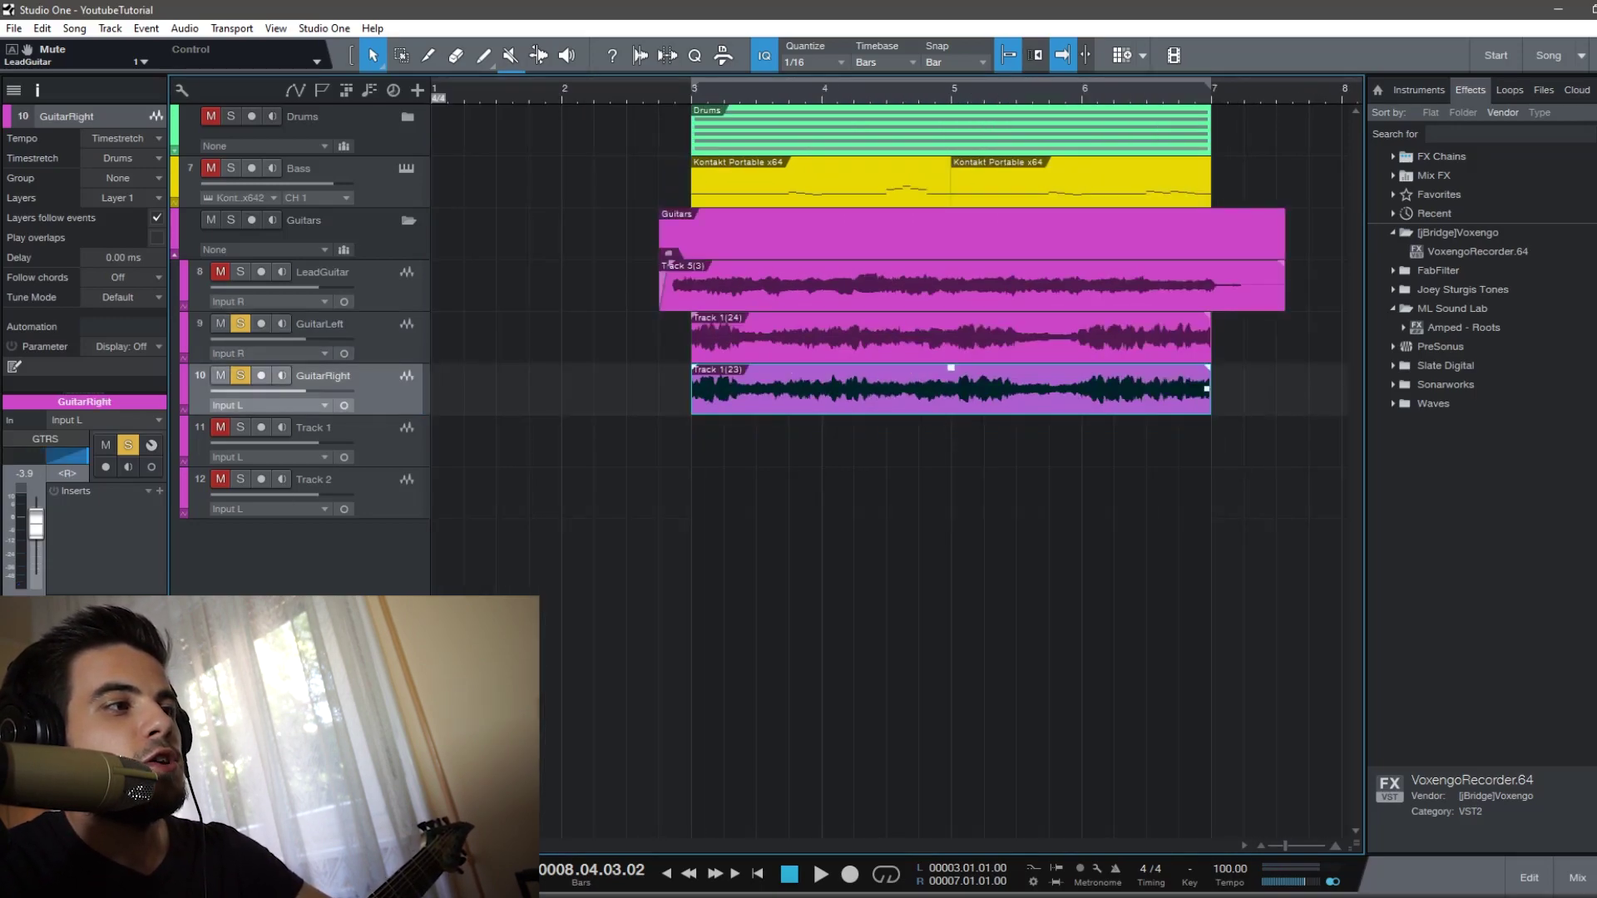
pyautogui.hotkey('shift', 's')
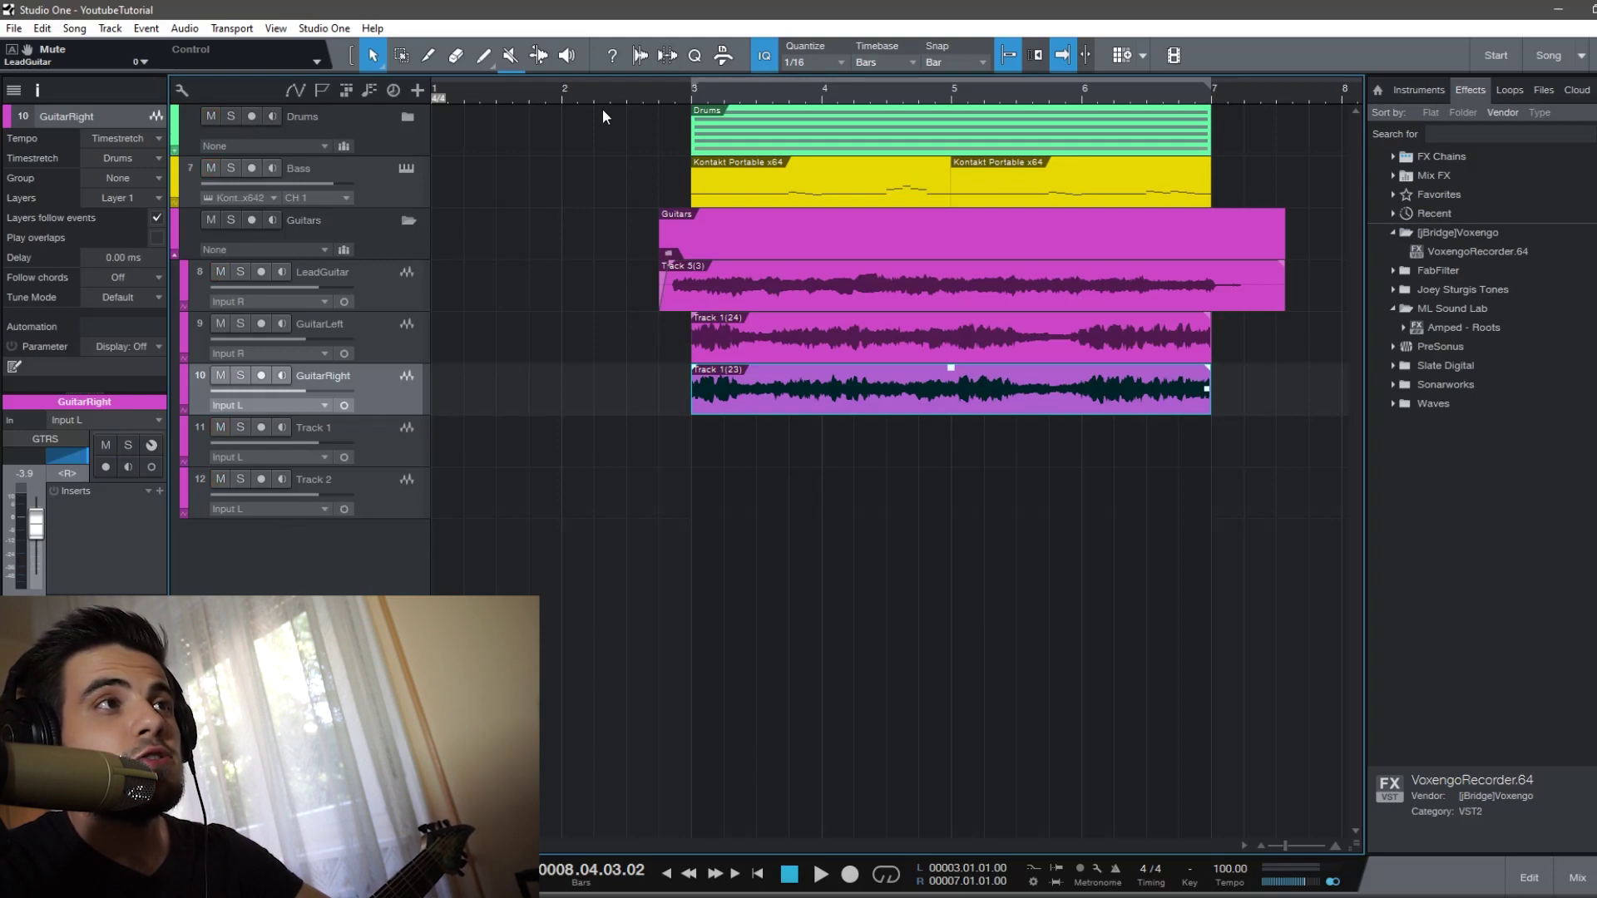
pyautogui.click(574, 93)
pyautogui.click(886, 875)
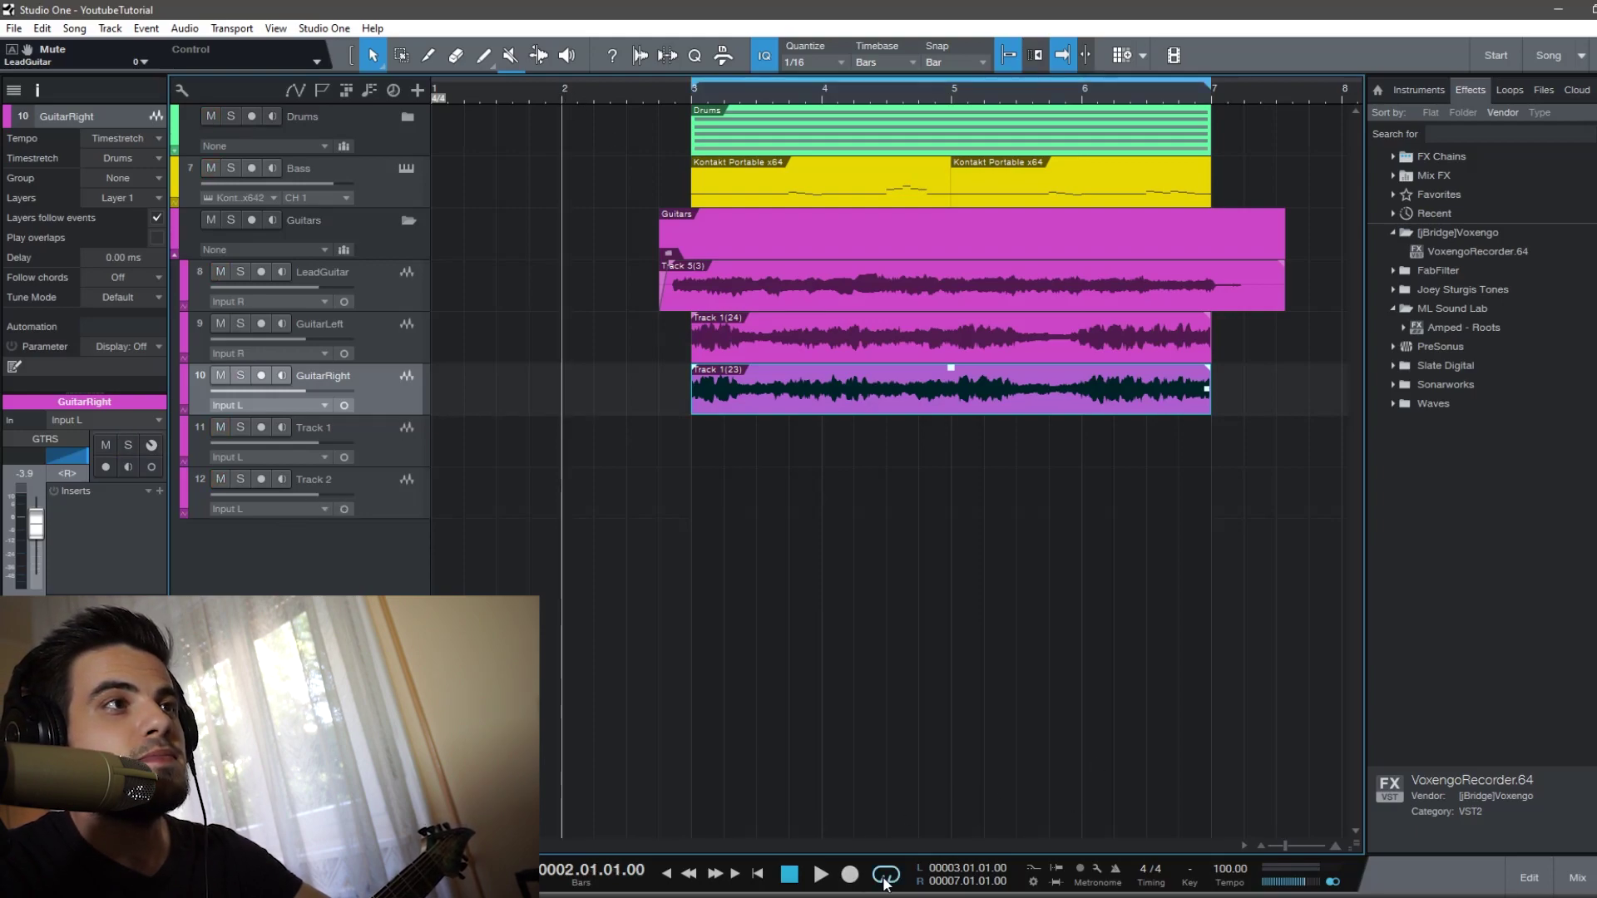
pyautogui.press('space')
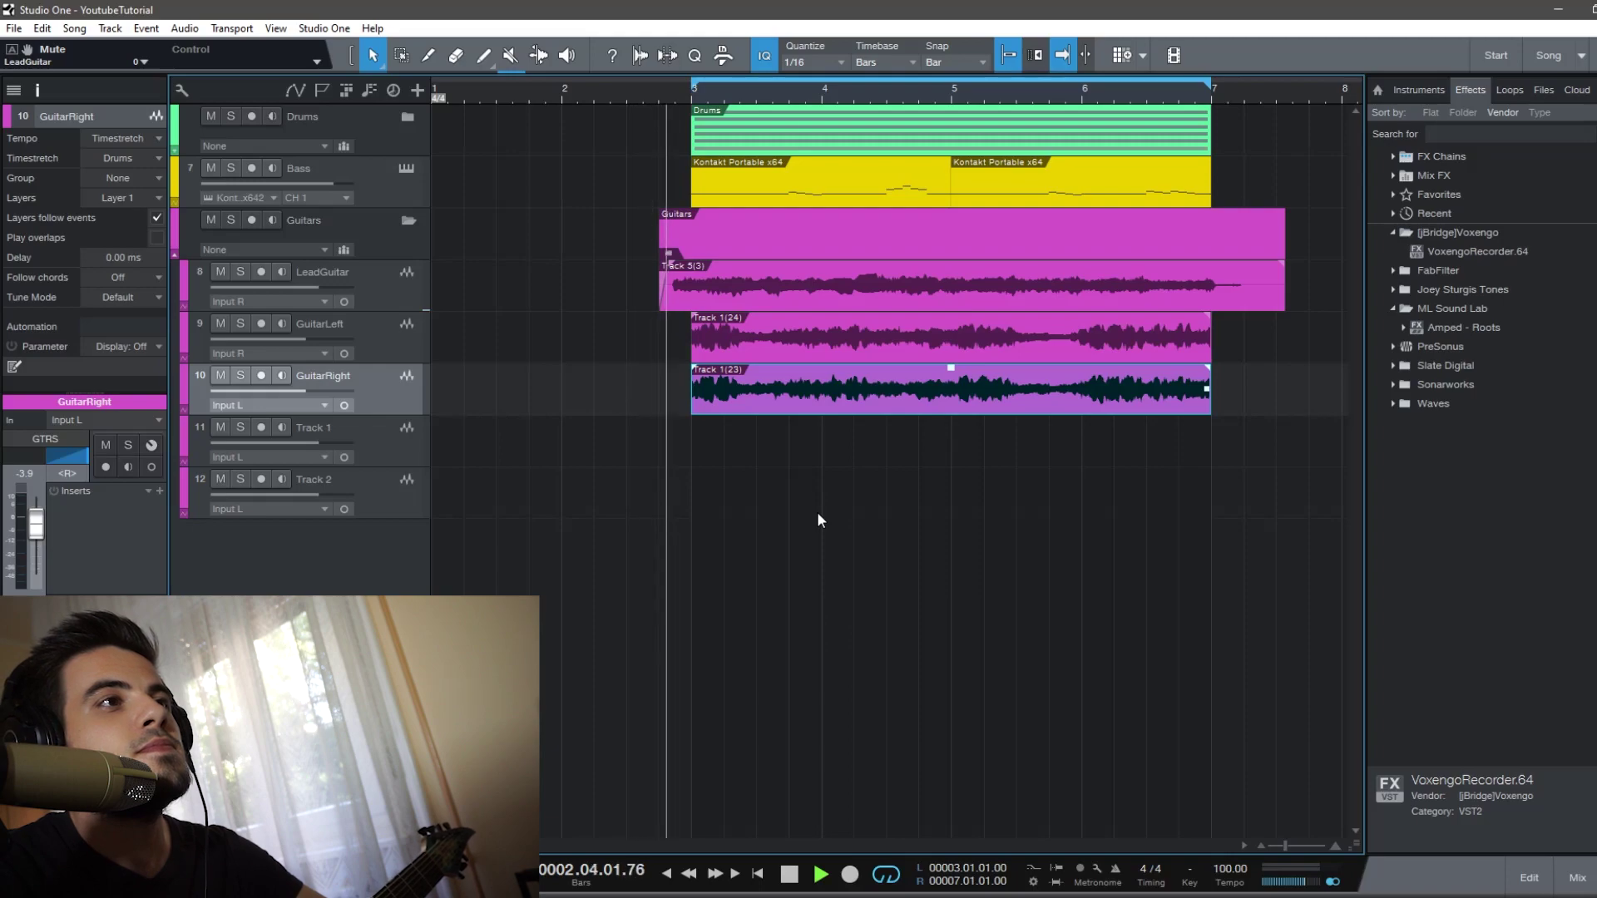